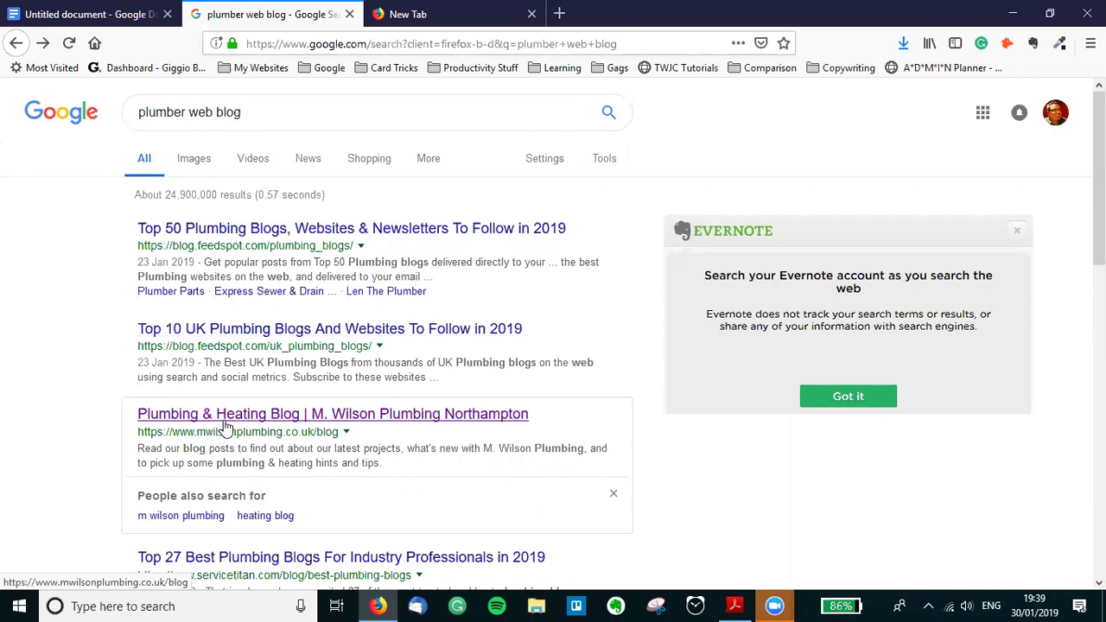
Open the M. Wilson Plumbing Northampton blog from the search results and look through its list of posts.
{"action": "left_click", "coordinate": [222, 429]}
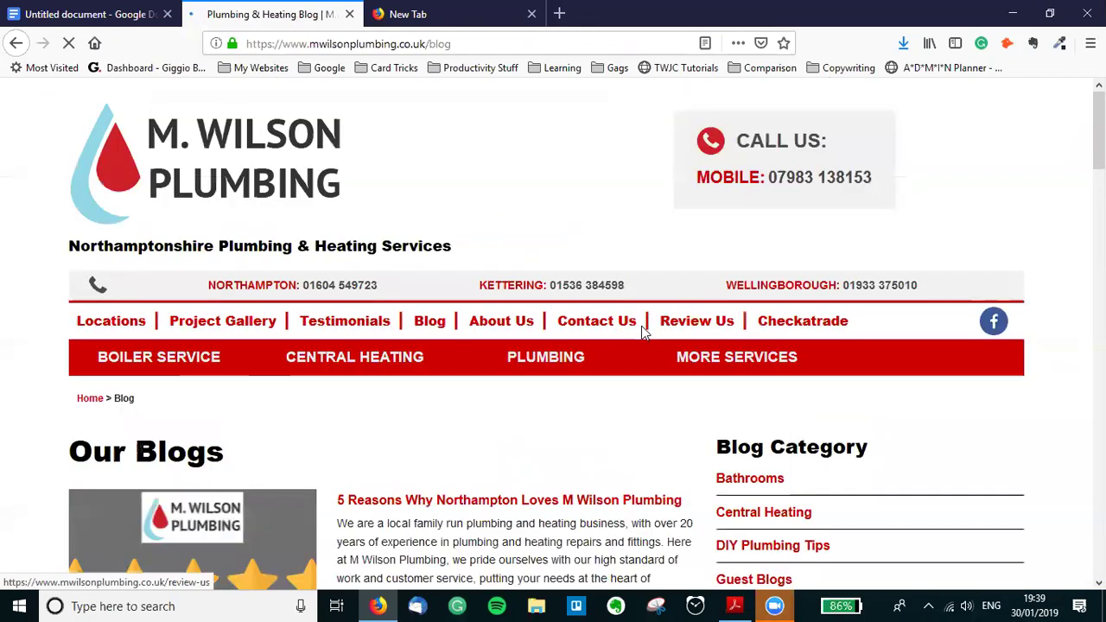
{"action": "scroll", "coordinate": [644, 333], "scroll_direction": "down", "scroll_amount": 10}
{"action": "scroll", "coordinate": [636, 320], "scroll_direction": "down", "scroll_amount": 15}
{"action": "scroll", "coordinate": [618, 302], "scroll_direction": "up", "scroll_amount": 3}
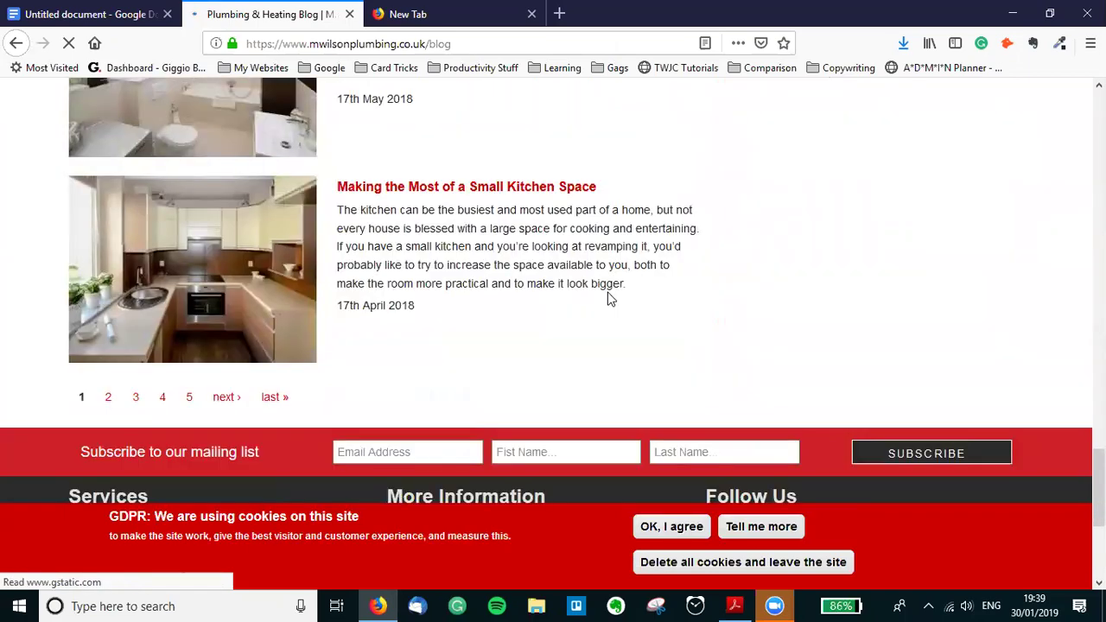
{"action": "scroll", "coordinate": [605, 294], "scroll_direction": "up", "scroll_amount": 15}
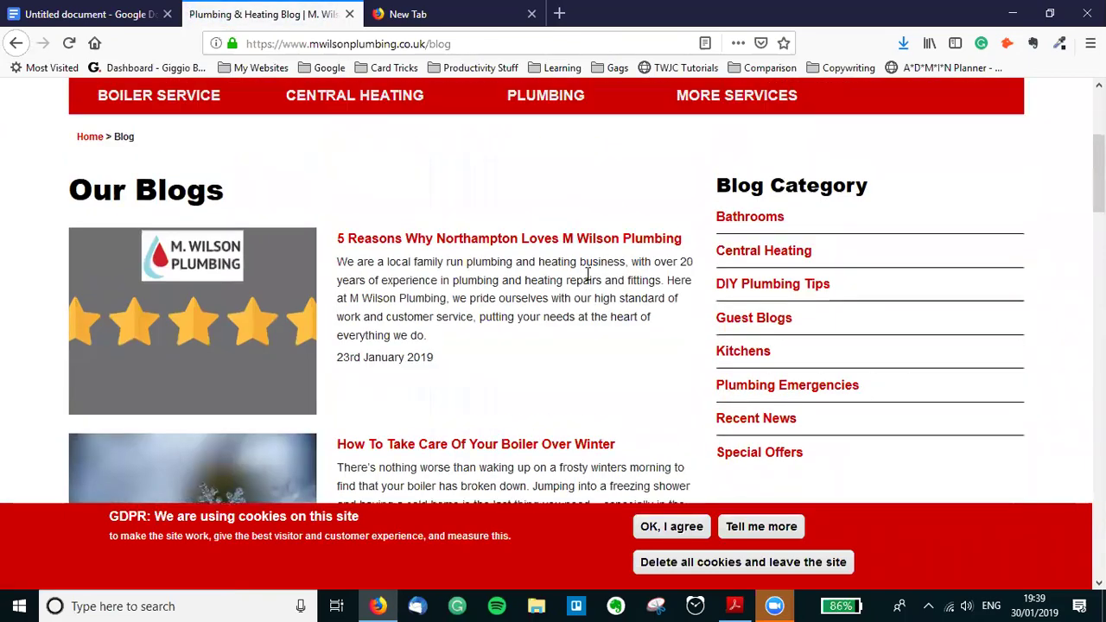
{"action": "scroll", "coordinate": [588, 275], "scroll_direction": "down", "scroll_amount": 3}
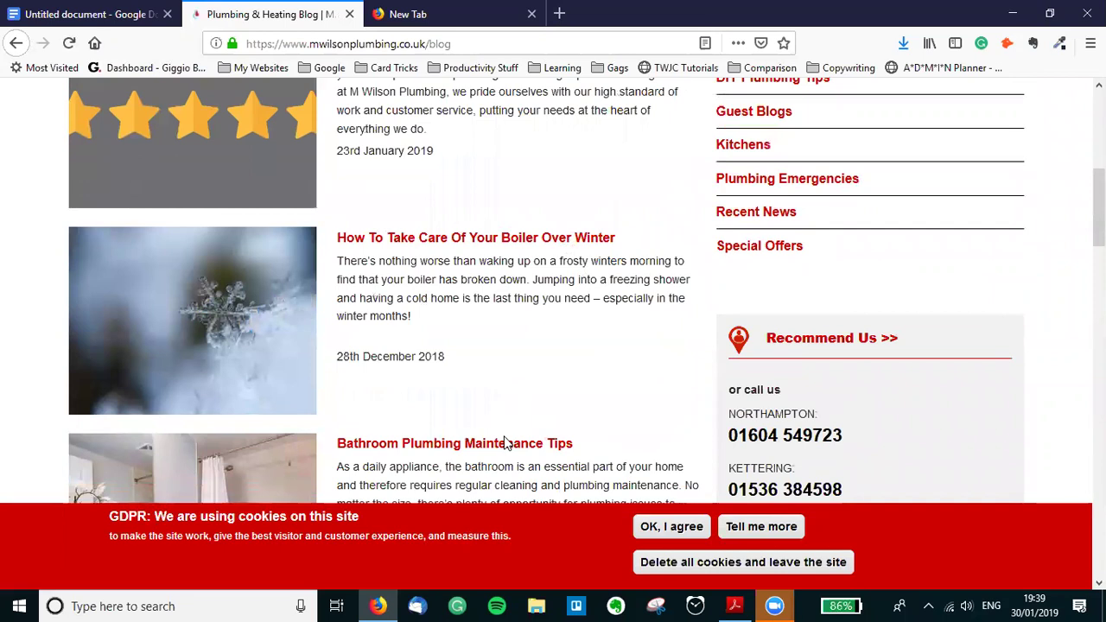
Open the post "How To Take Care Of Your Boiler Over Winter" and skim it for the section on annual boiler servicing.
{"action": "left_click", "coordinate": [511, 244]}
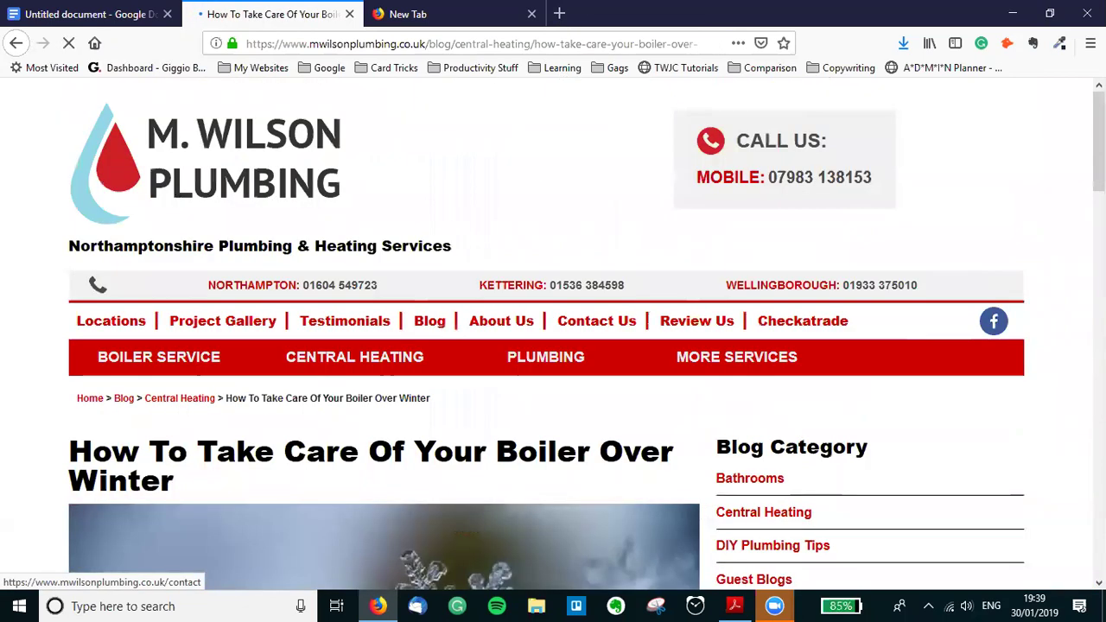
{"action": "scroll", "coordinate": [1066, 297], "scroll_direction": "down", "scroll_amount": 10}
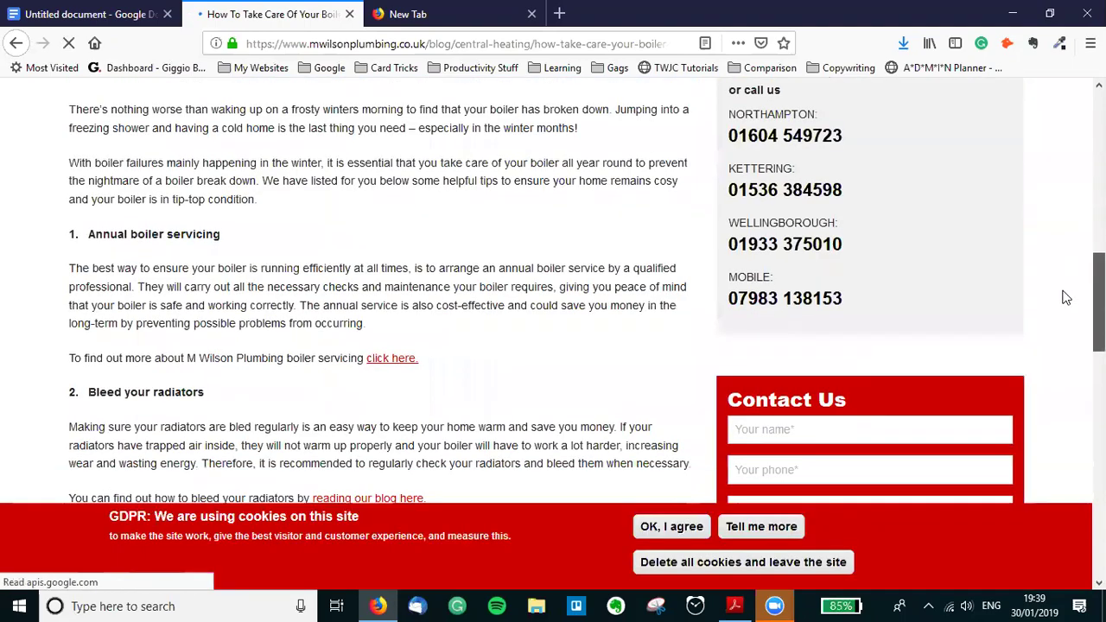
{"action": "scroll", "coordinate": [1047, 346], "scroll_direction": "down", "scroll_amount": 15}
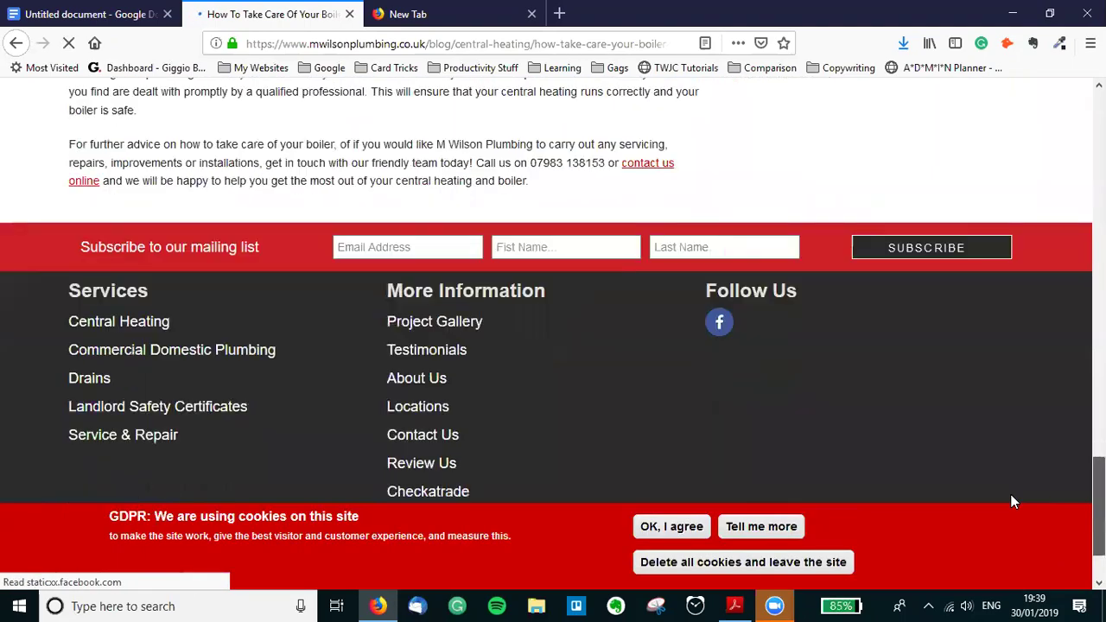
{"action": "scroll", "coordinate": [1081, 331], "scroll_direction": "up", "scroll_amount": 20}
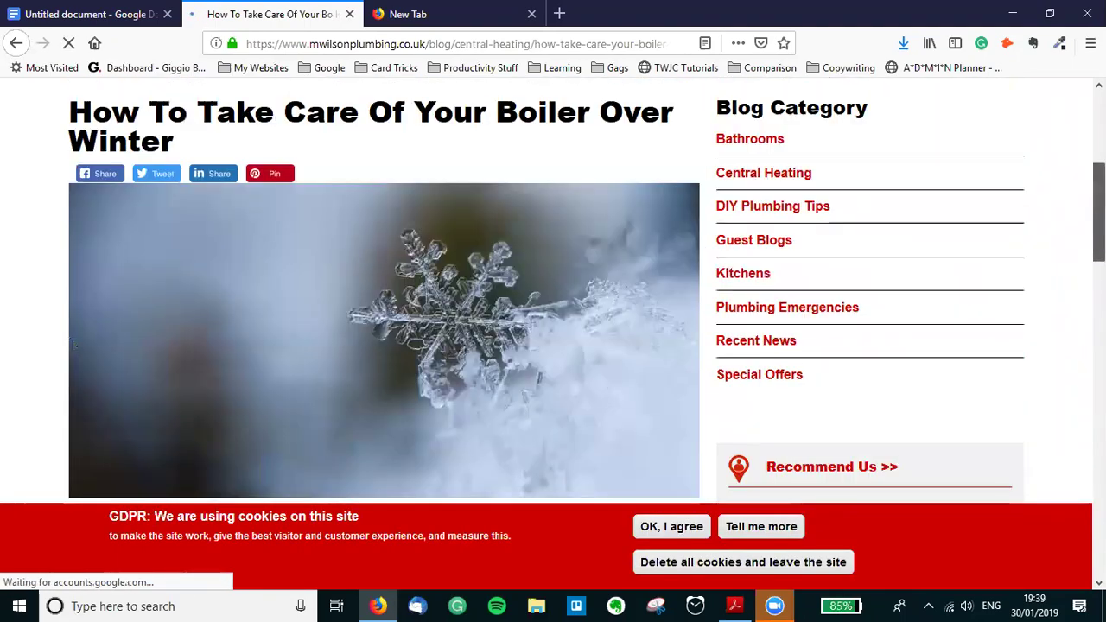
{"action": "scroll", "coordinate": [1066, 400], "scroll_direction": "down", "scroll_amount": 10}
{"action": "scroll", "coordinate": [1065, 400], "scroll_direction": "up", "scroll_amount": 8}
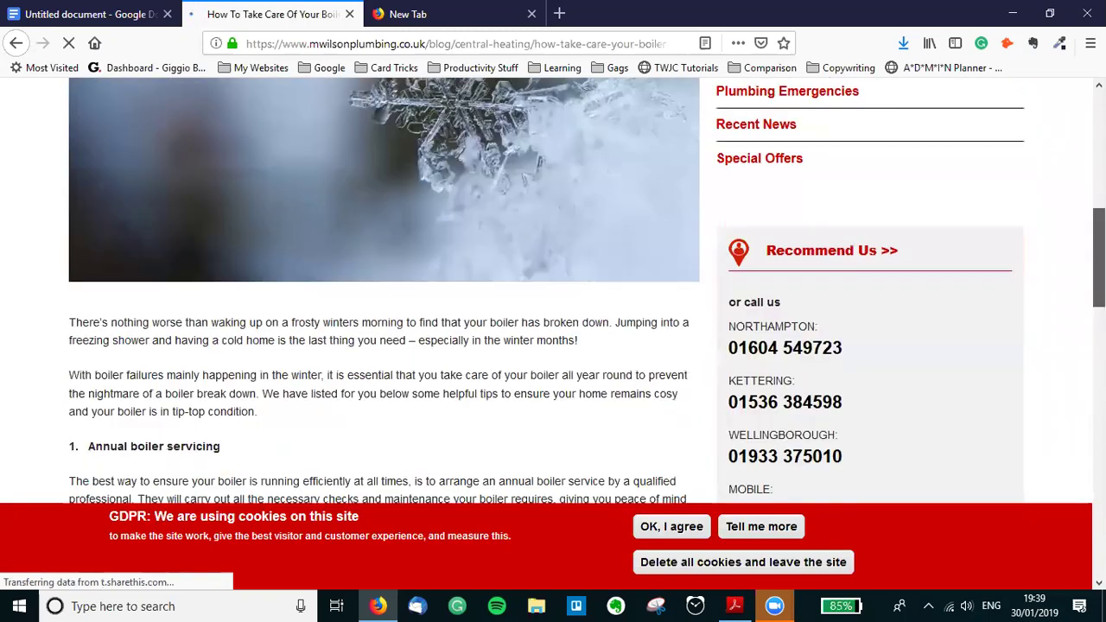
{"action": "scroll", "coordinate": [1066, 286], "scroll_direction": "up", "scroll_amount": 3}
{"action": "scroll", "coordinate": [1066, 286], "scroll_direction": "down", "scroll_amount": 5}
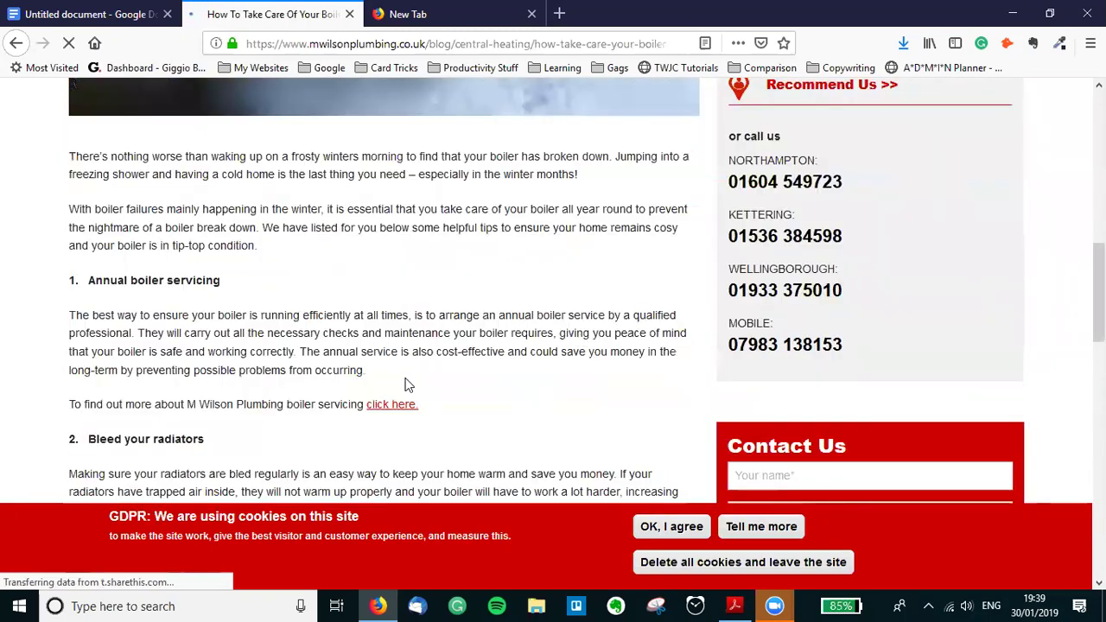
Copy the paragraph under "Annual boiler servicing" into the blank Google Docs document.
{"action": "left_click_drag", "start_coordinate": [381, 370], "coordinate": [71, 316]}
{"action": "key", "text": "ctrl+c"}
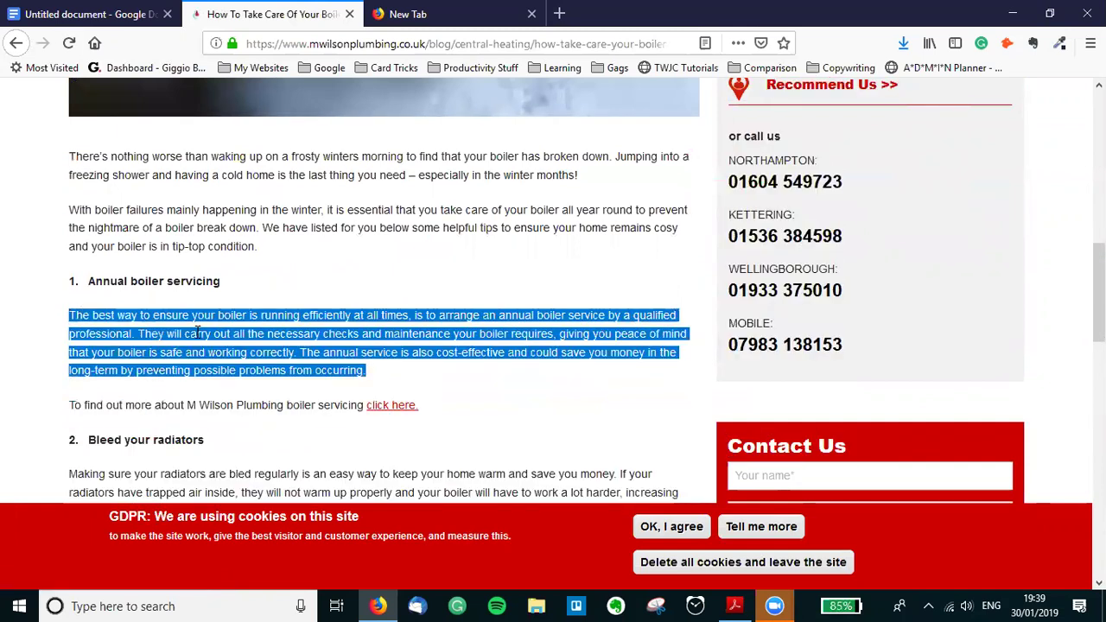
{"action": "key", "text": "ctrl+Page_Up"}
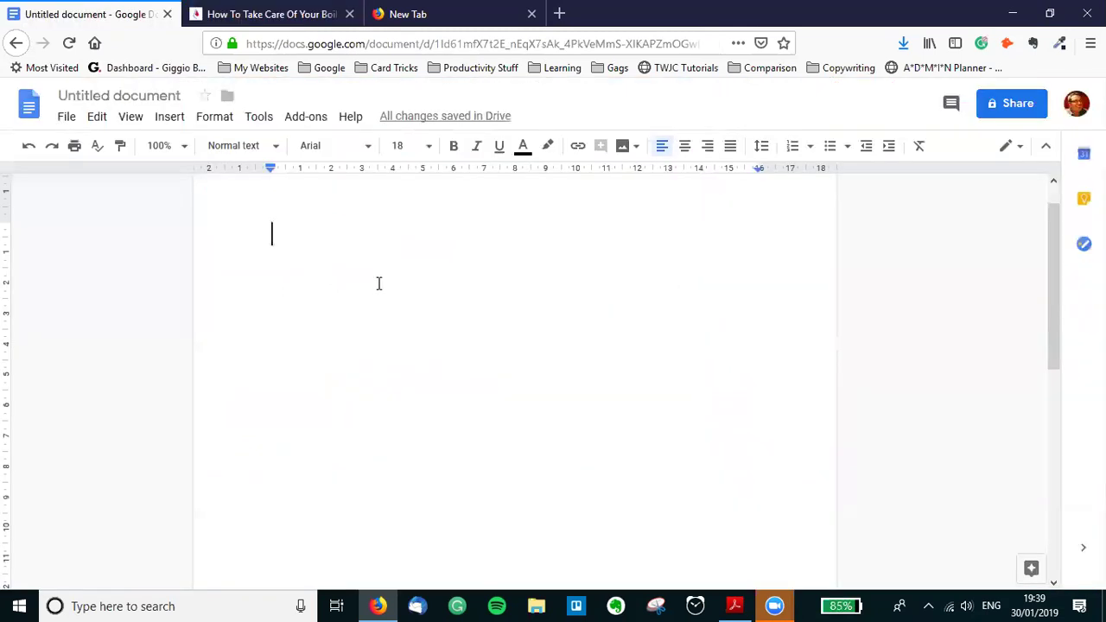
{"action": "key", "text": "ctrl+v"}
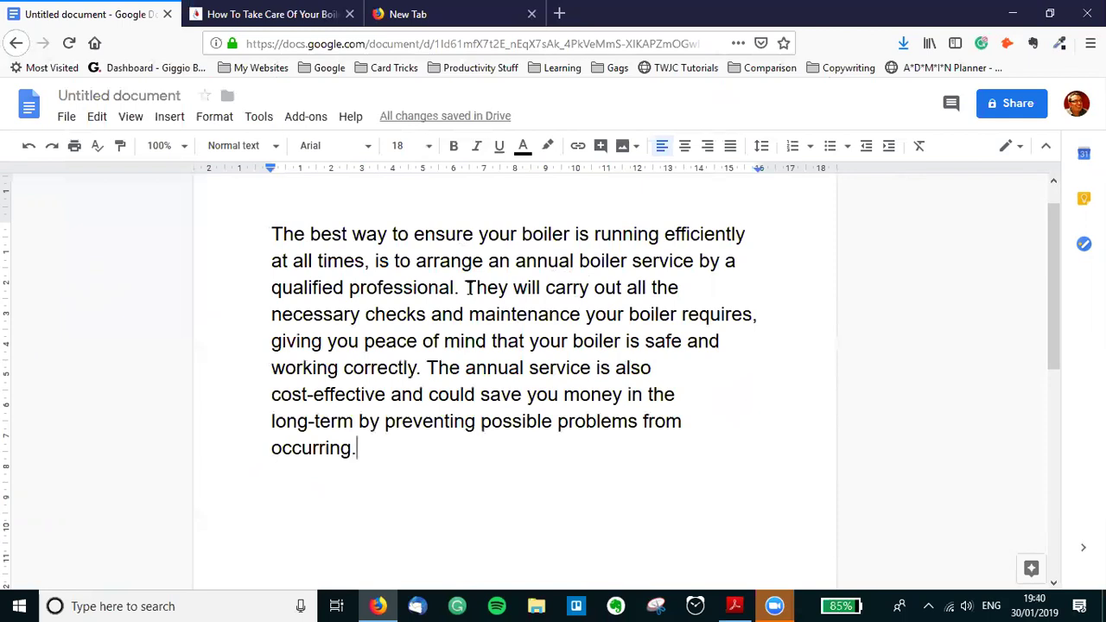
Split the pasted text into three paragraphs with blank lines before "They will carry out" and "The annual service".
{"action": "left_click", "coordinate": [466, 287]}
{"action": "key", "text": "Return"}
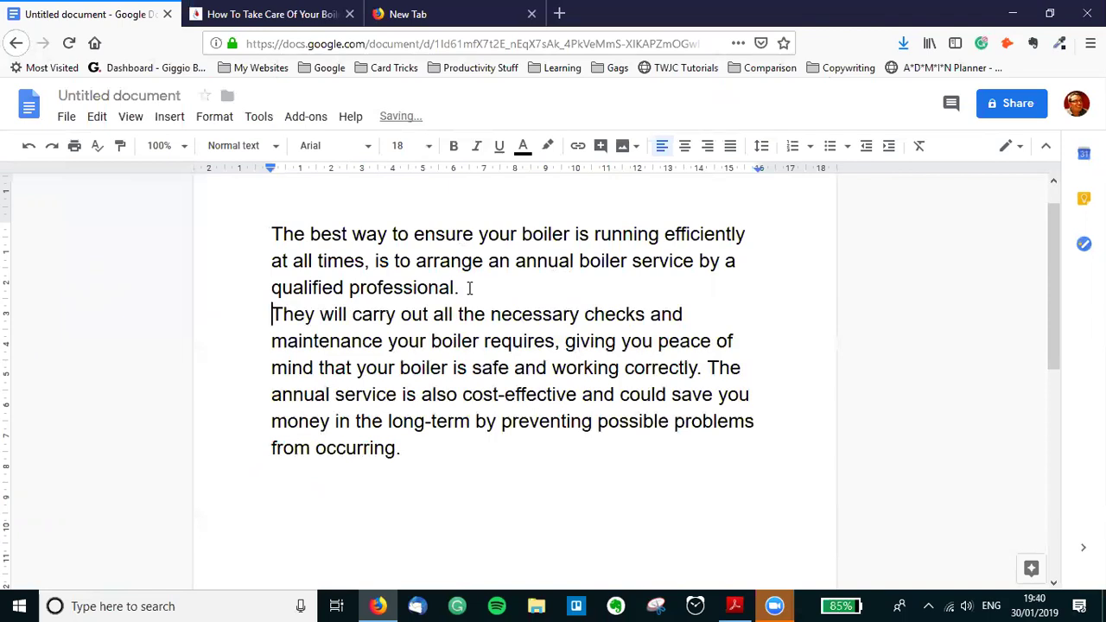
{"action": "key", "text": "Return"}
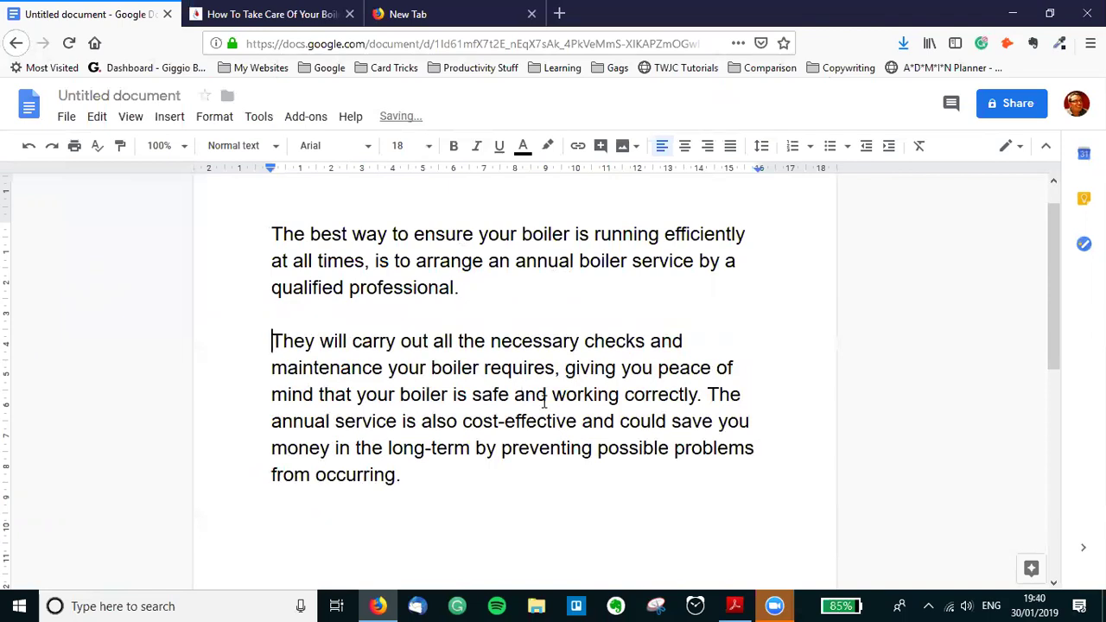
{"action": "left_click", "coordinate": [709, 394]}
{"action": "key", "text": "Return"}
{"action": "key", "text": "Return"}
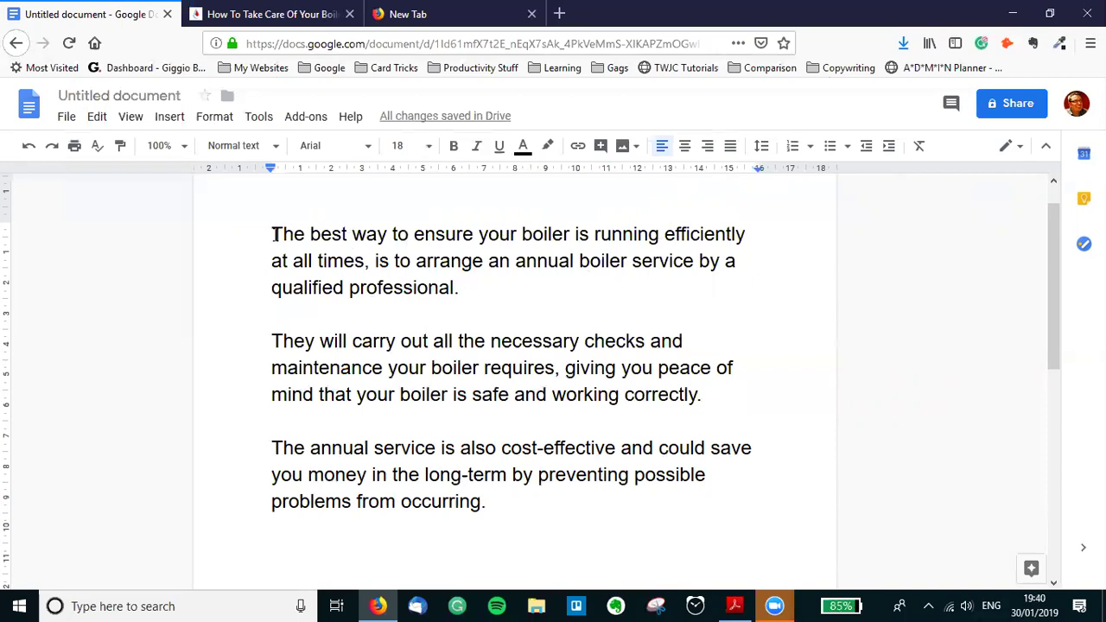
Insert " is to marry a dedicated and talented plumber" after "at all times" in the first paragraph.
{"action": "left_click_drag", "start_coordinate": [273, 234], "coordinate": [390, 246]}
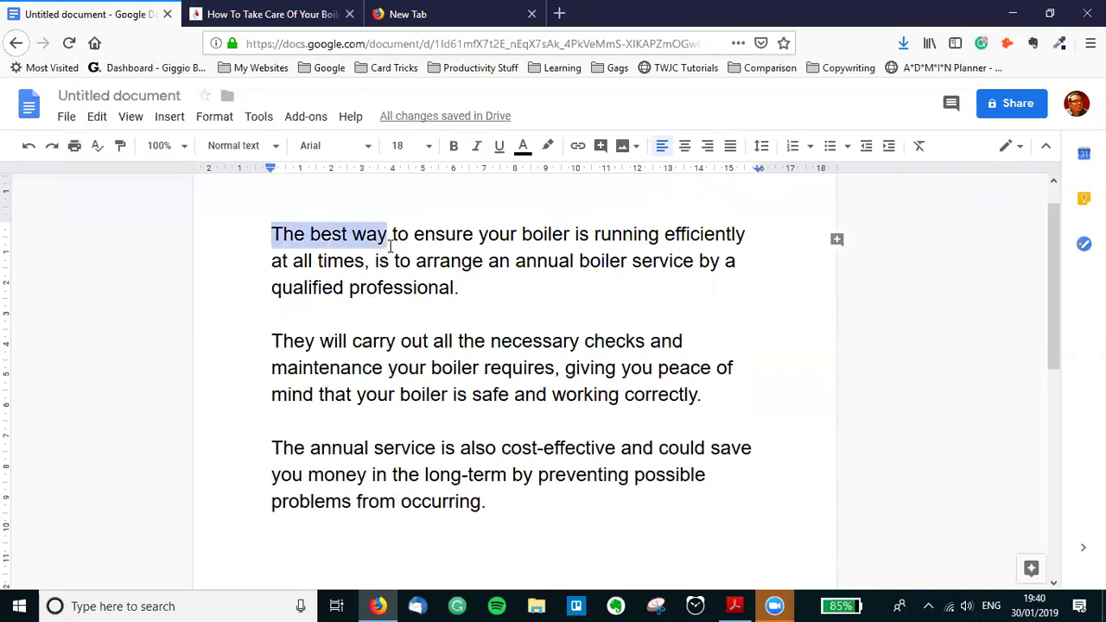
{"action": "left_click", "coordinate": [391, 245]}
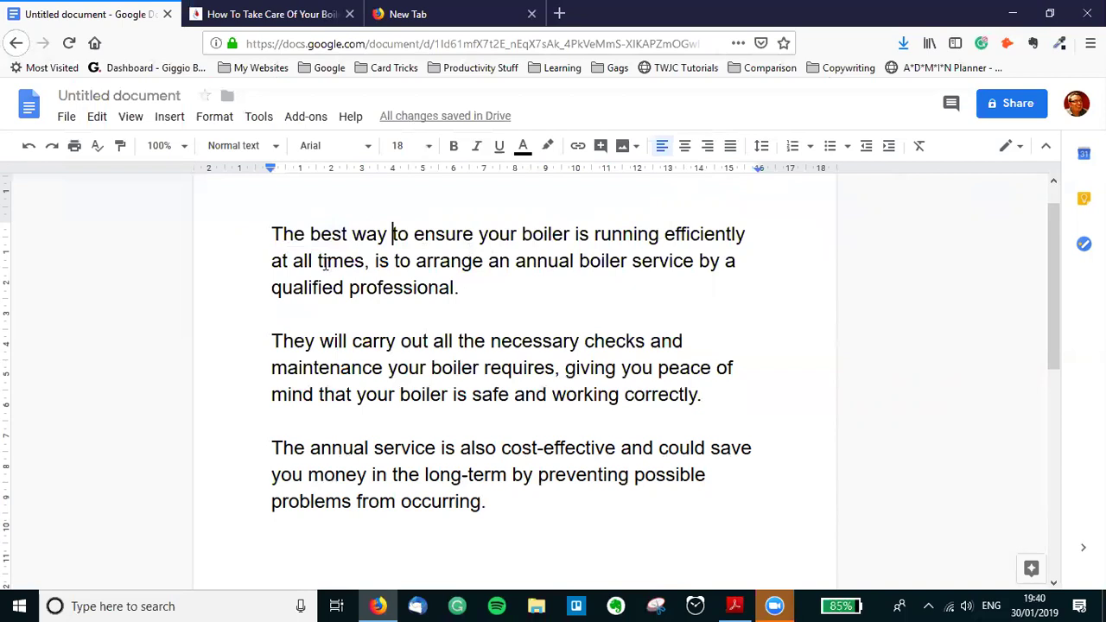
{"action": "left_click", "coordinate": [751, 234]}
{"action": "left_click", "coordinate": [367, 264]}
{"action": "type", "text": "is to "}
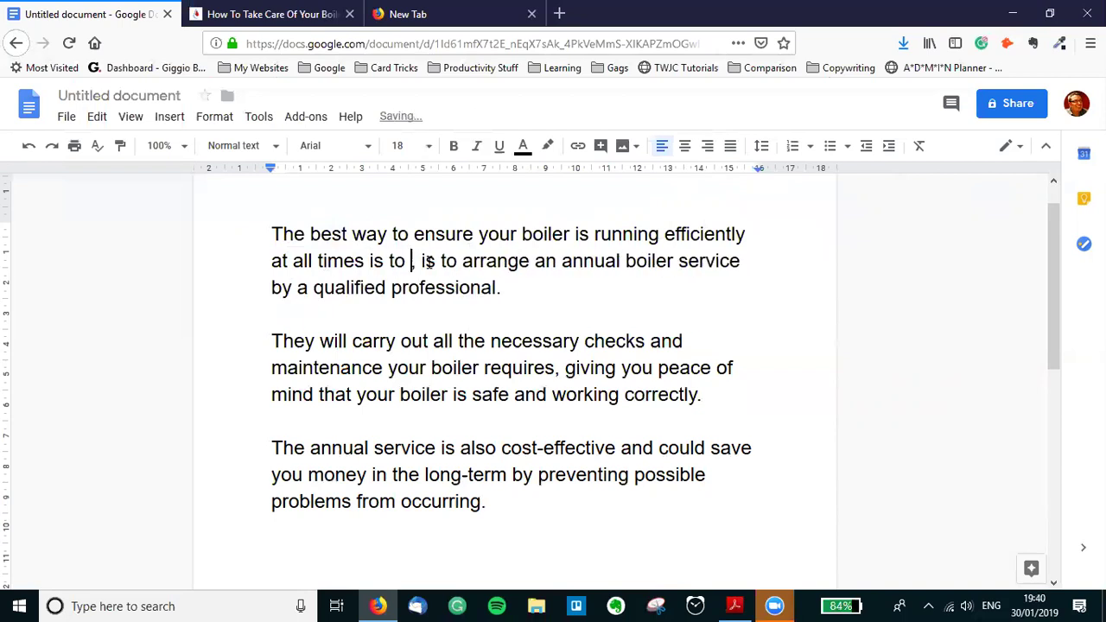
{"action": "type", "text": "marry a dedic"}
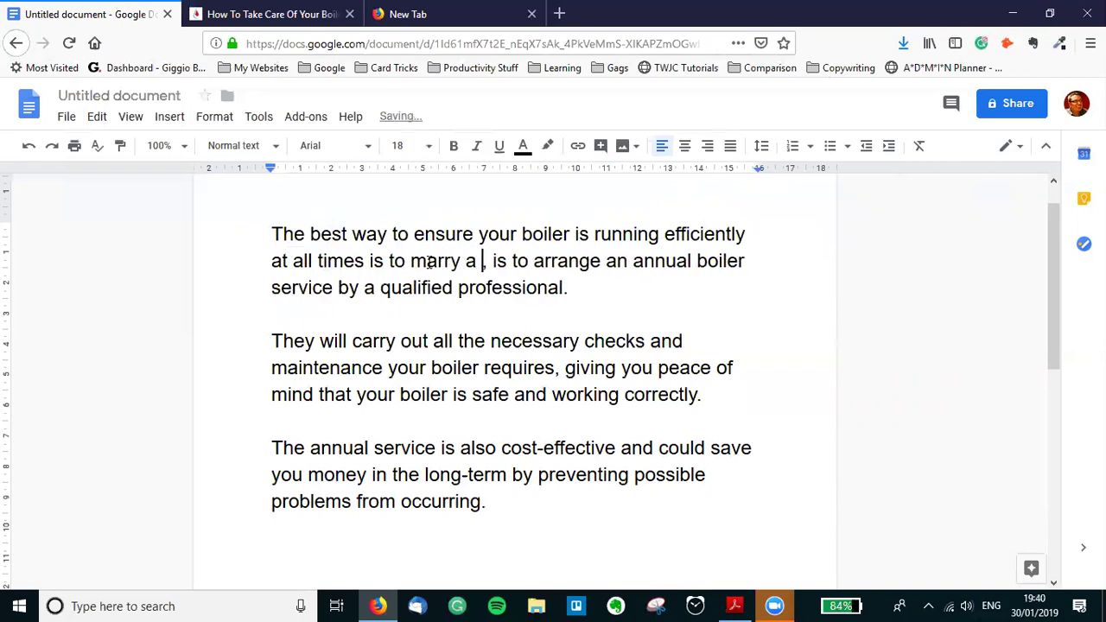
{"action": "type", "text": "ated and talent"}
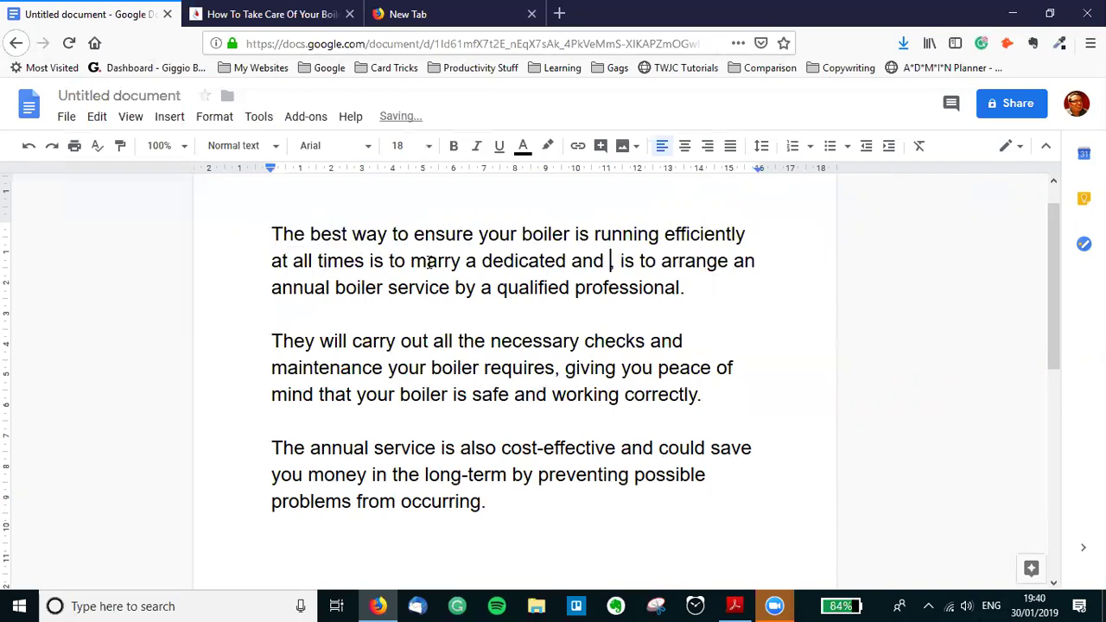
{"action": "type", "text": "ed plumber"}
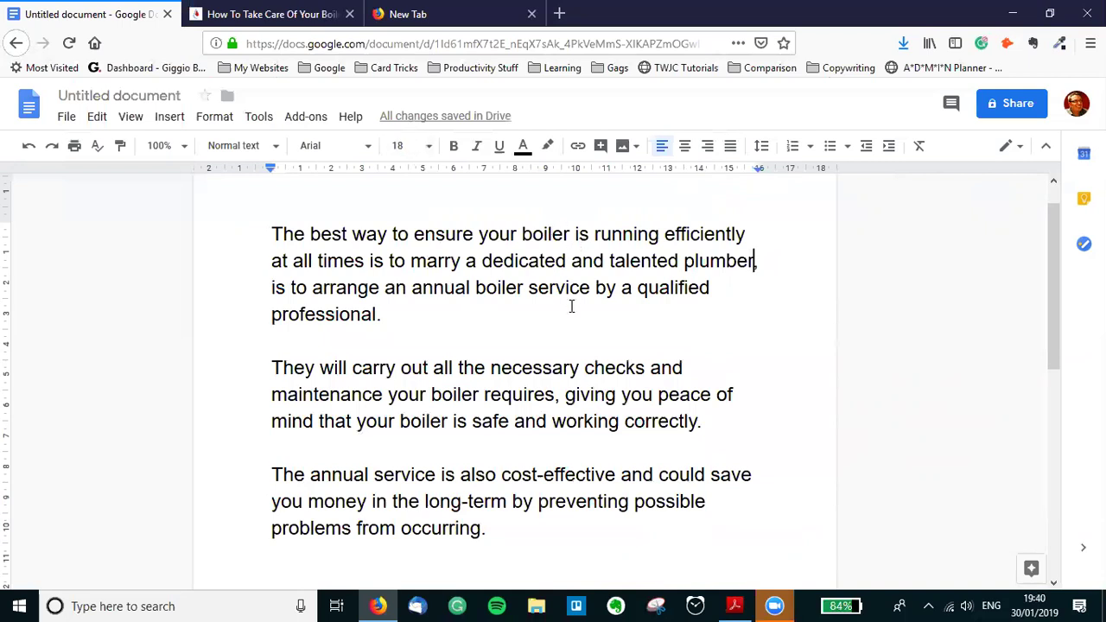
After "plumber", end the sentence and add "However, should be be unwilling to engage in a long term relationship".
{"action": "type", "text": ". However"}
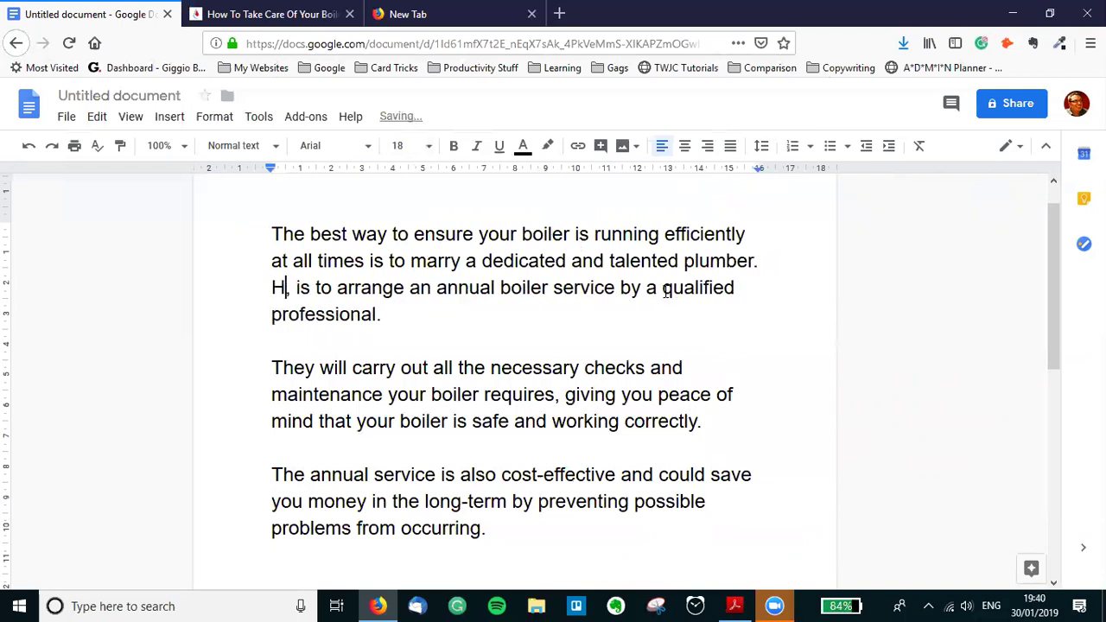
{"action": "key", "text": "Right"}
{"action": "type", "text": "sh"}
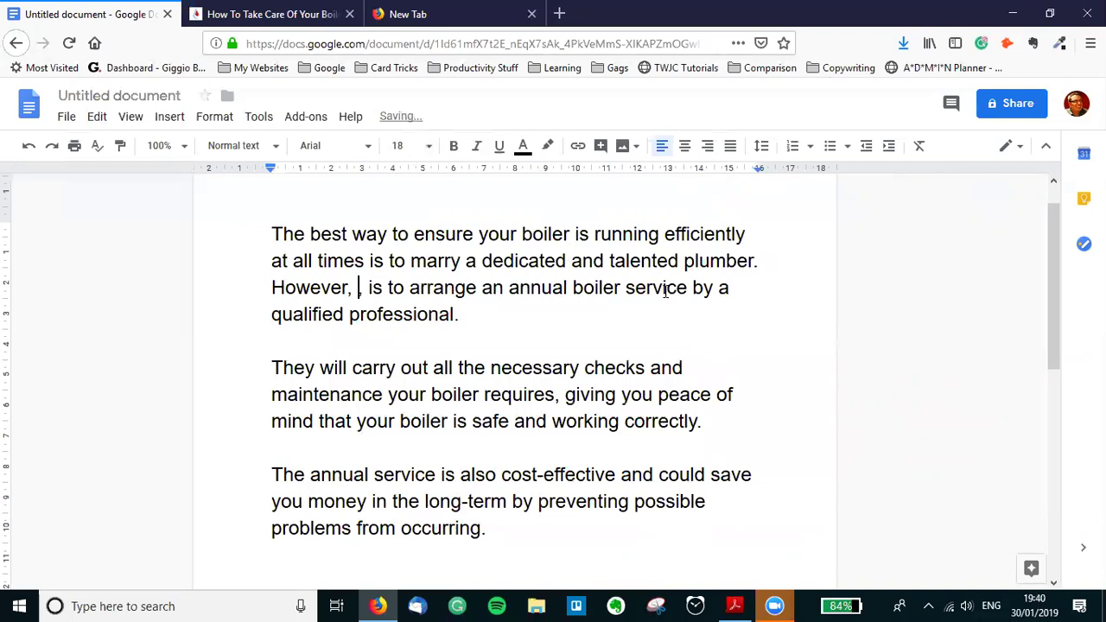
{"action": "type", "text": "ould be be "}
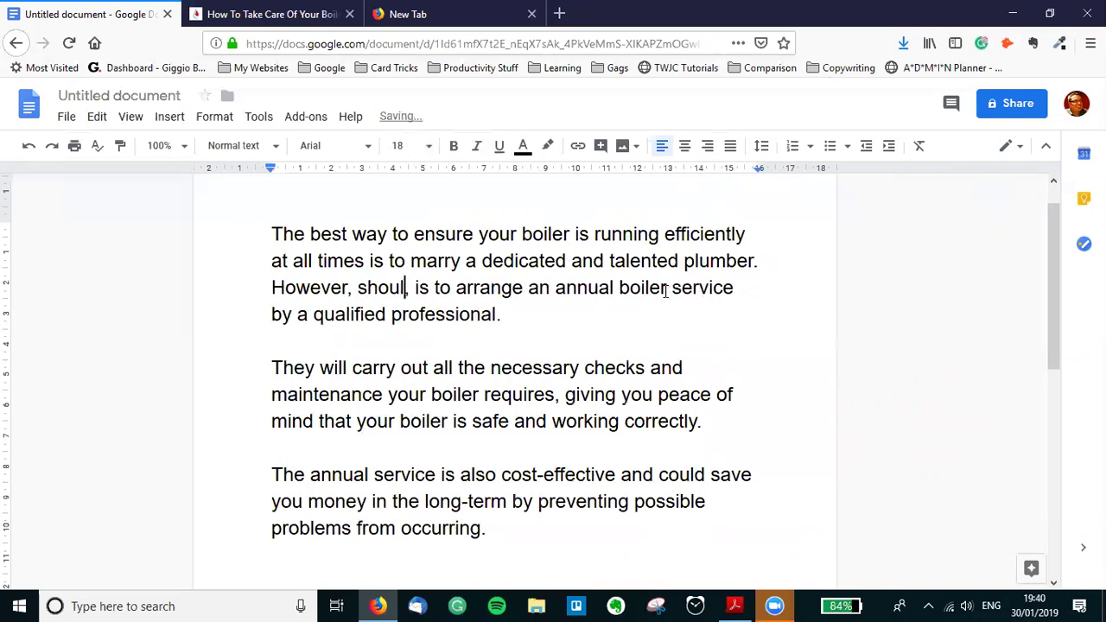
{"action": "type", "text": "unwilling to en"}
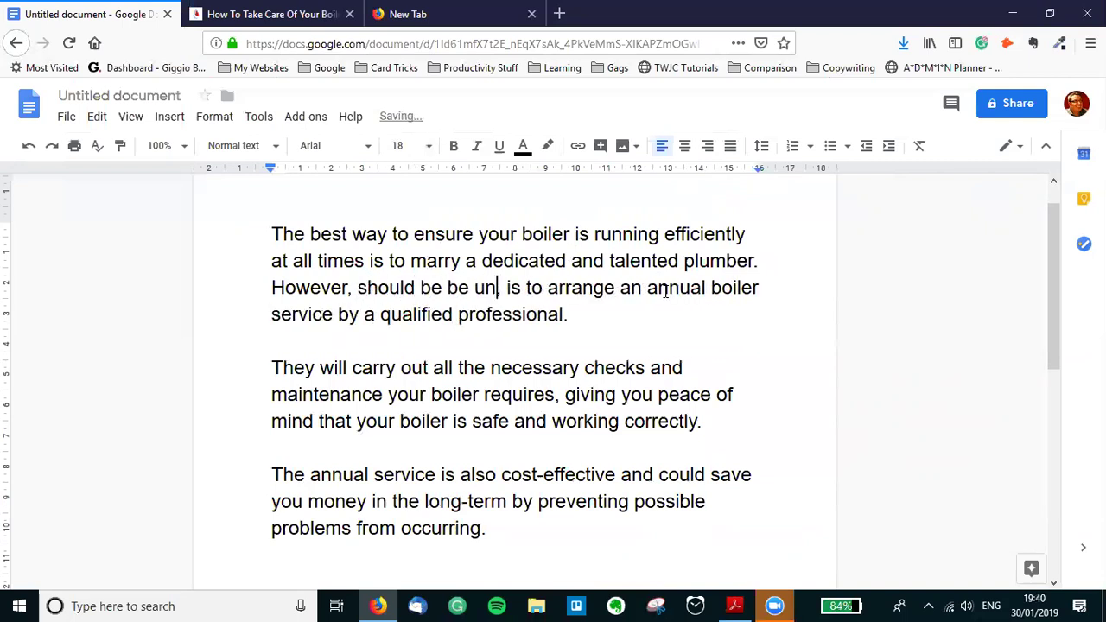
{"action": "type", "text": "gage in a lon"}
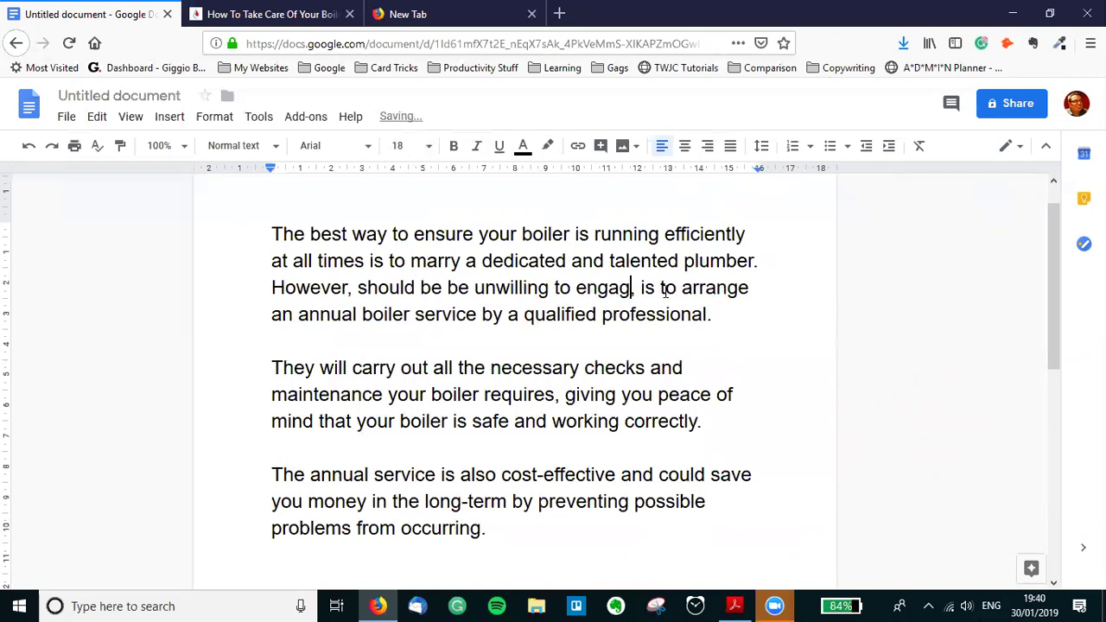
{"action": "type", "text": "g term relationsh"}
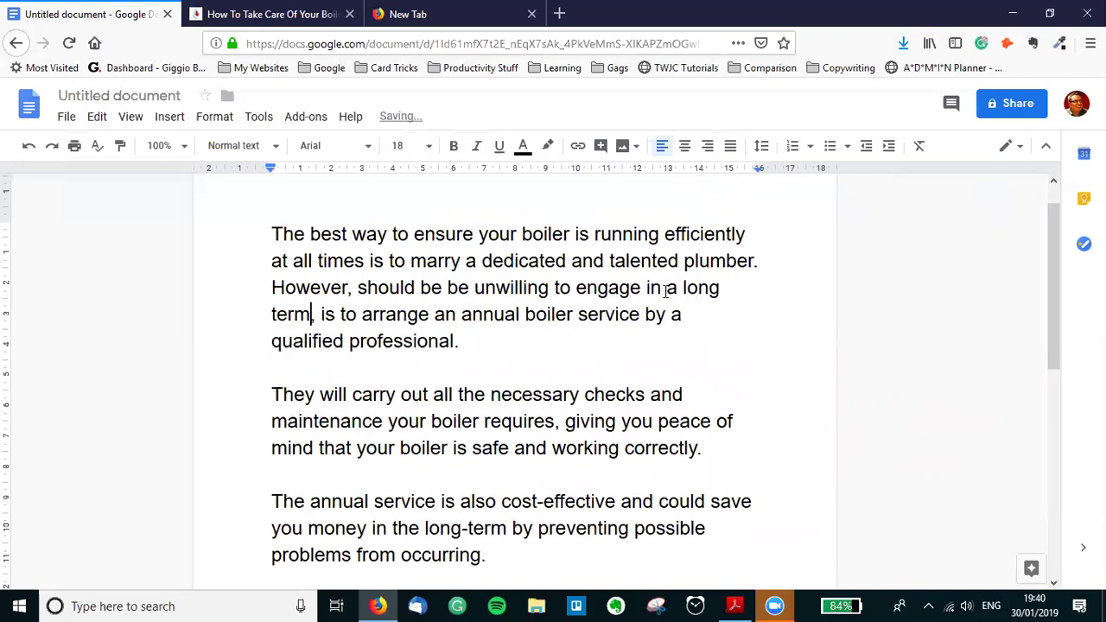
{"action": "type", "text": "ip"}
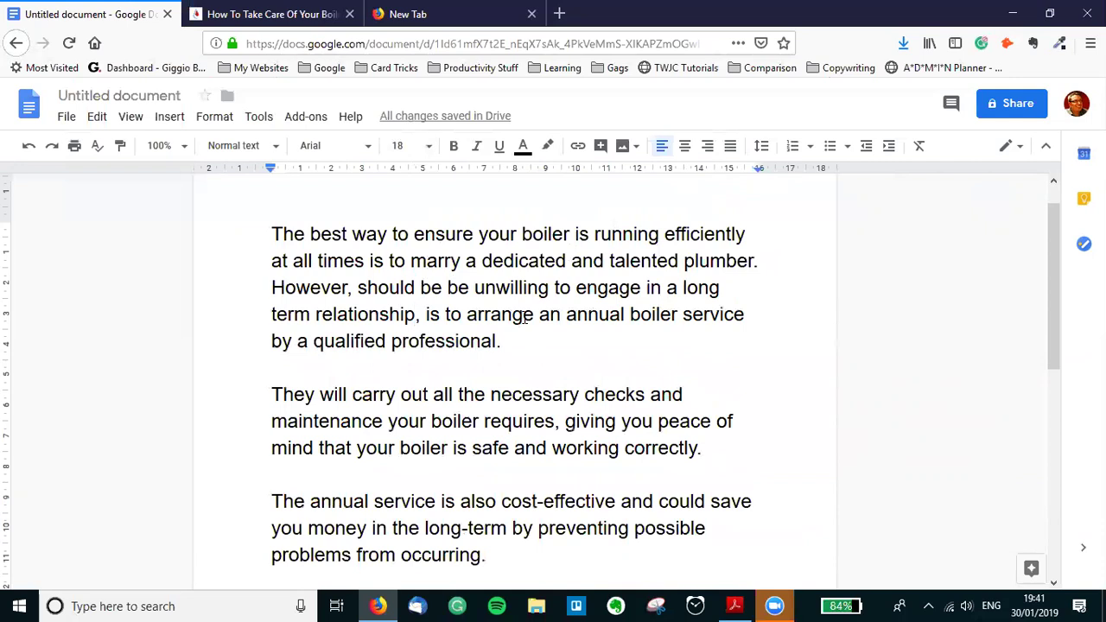
Continue the sentence with ", the next best way" and remove the leftover comma before "is to arrange".
{"action": "type", "text": ", the next best "}
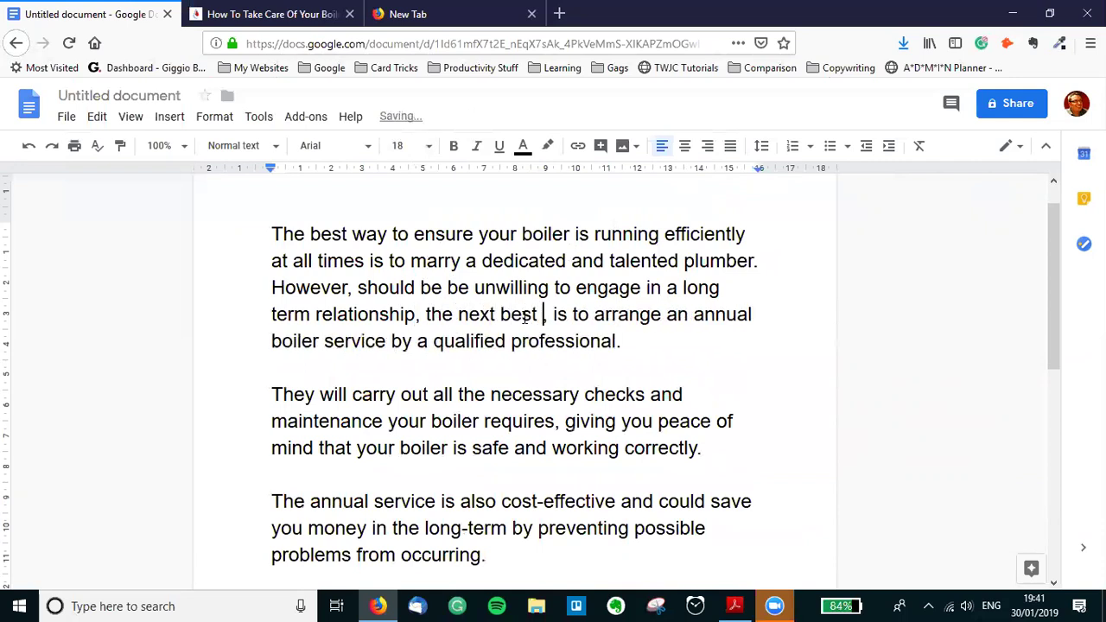
{"action": "type", "text": "thing"}
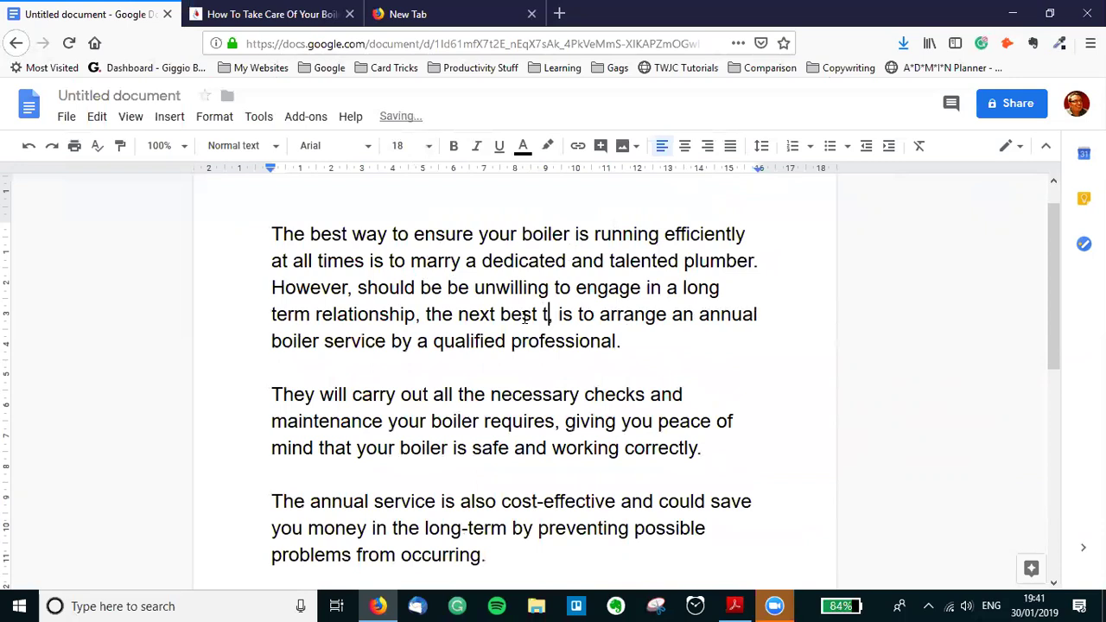
{"action": "key", "text": "BackSpace"}
{"action": "key", "text": "BackSpace"}
{"action": "key", "text": "BackSpace"}
{"action": "key", "text": "BackSpace"}
{"action": "key", "text": "BackSpace"}
{"action": "key", "text": "BackSpace"}
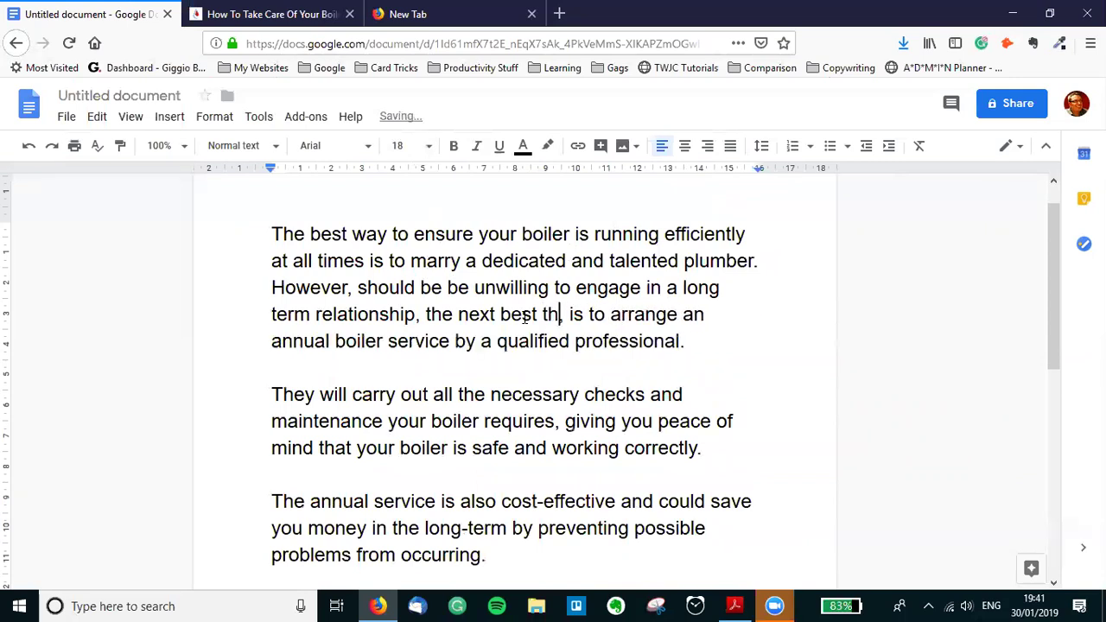
{"action": "type", "text": "way"}
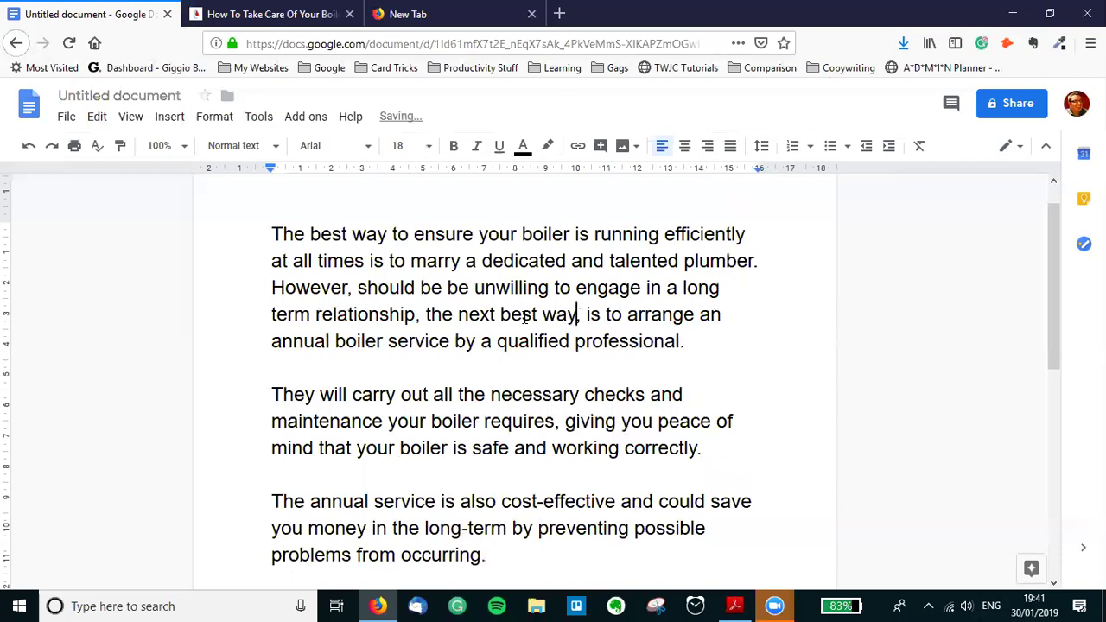
{"action": "key", "text": "Delete"}
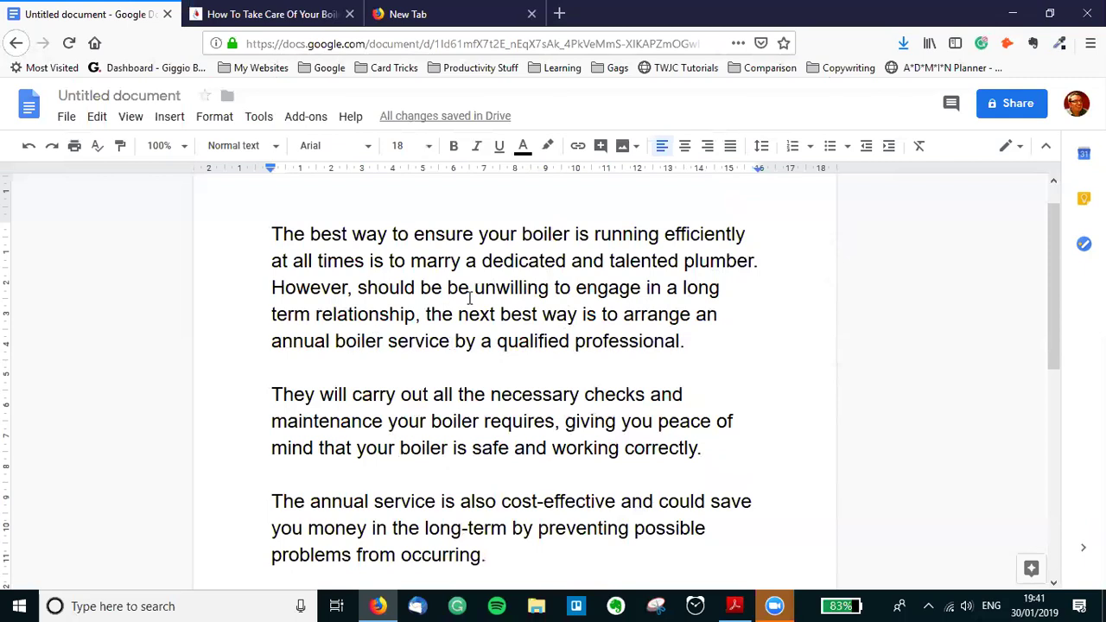
Insert the missing word "one" after "However, should" in the first paragraph.
{"action": "left_click", "coordinate": [416, 287]}
{"action": "type", "text": "one be"}
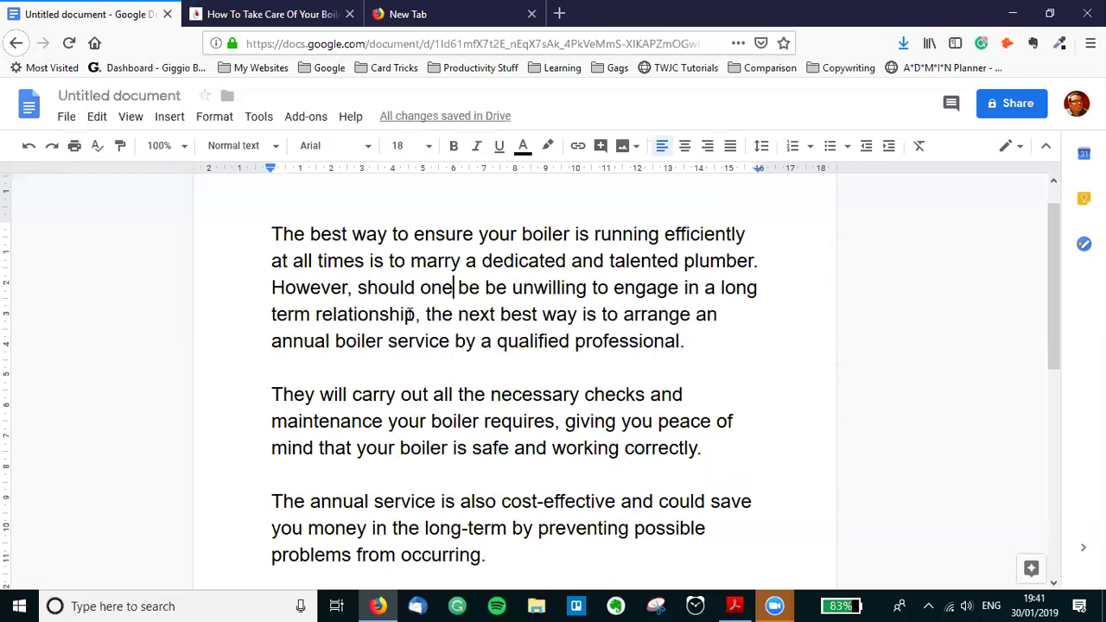
Insert " with you" after "long term relationship" in the first paragraph and select the words "qualified professional.".
{"action": "type", "text": " with you"}
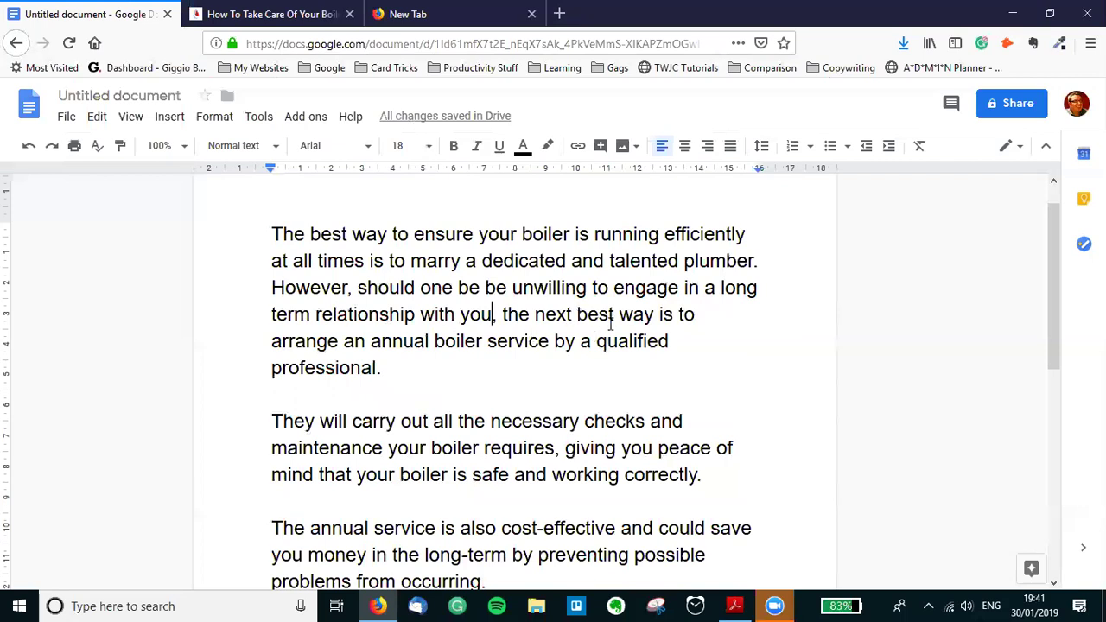
{"action": "left_click_drag", "start_coordinate": [597, 341], "coordinate": [672, 343]}
{"action": "left_click", "coordinate": [671, 345]}
{"action": "left_click", "coordinate": [594, 342]}
{"action": "left_click", "coordinate": [571, 375], "text": "shift"}
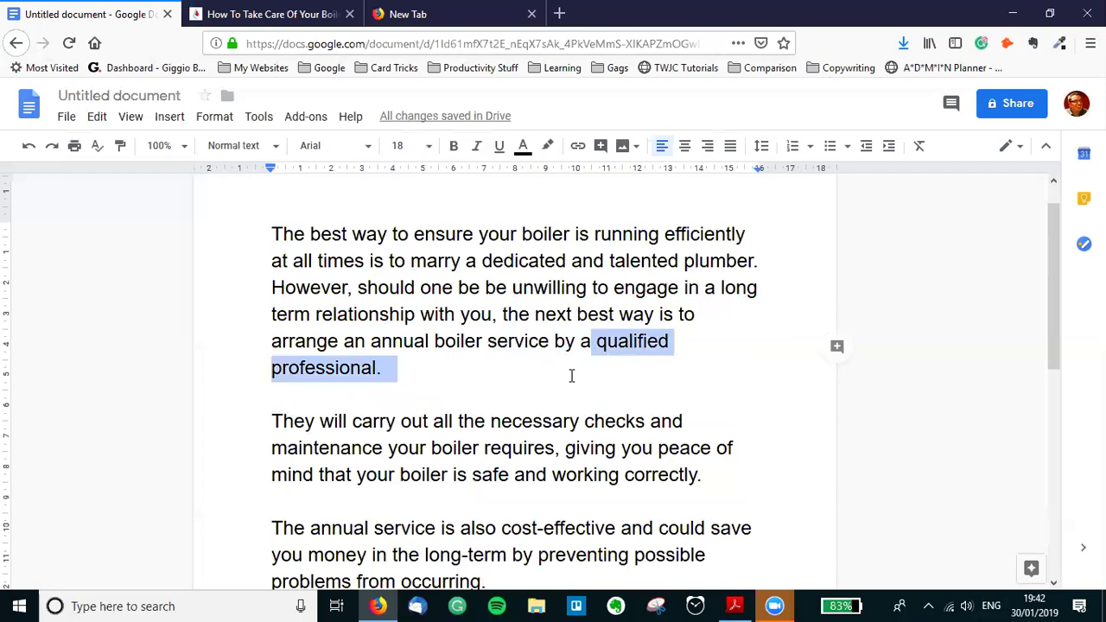
End the first paragraph with "You could always chance your arm with an unqualified one, but gas leaks and explosions are not fun!".
{"action": "left_click", "coordinate": [449, 367]}
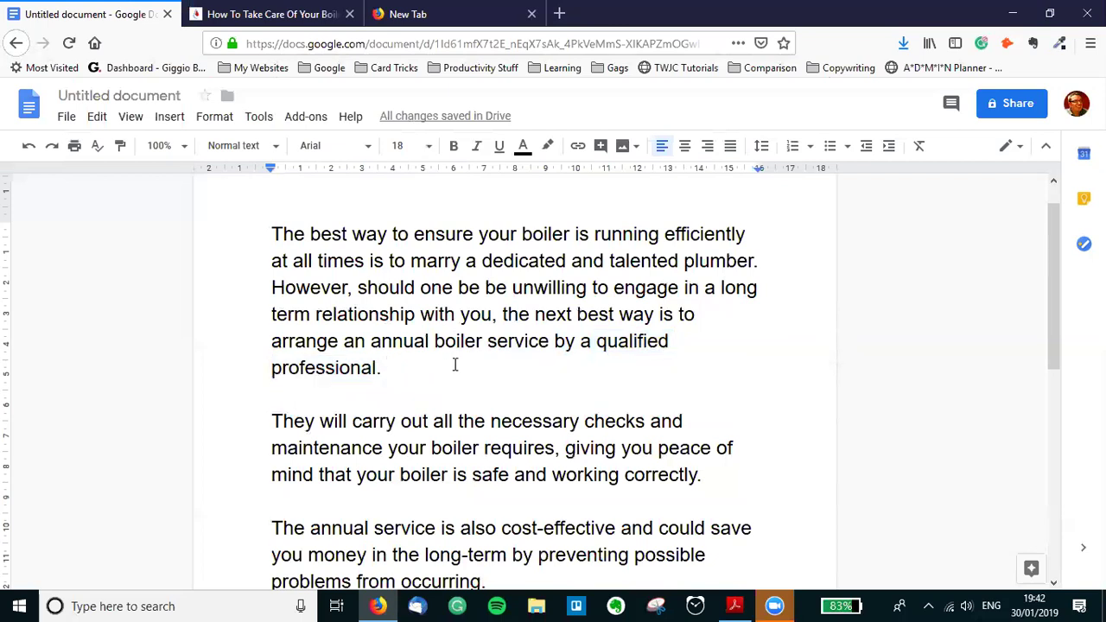
{"action": "type", "text": "You cou"}
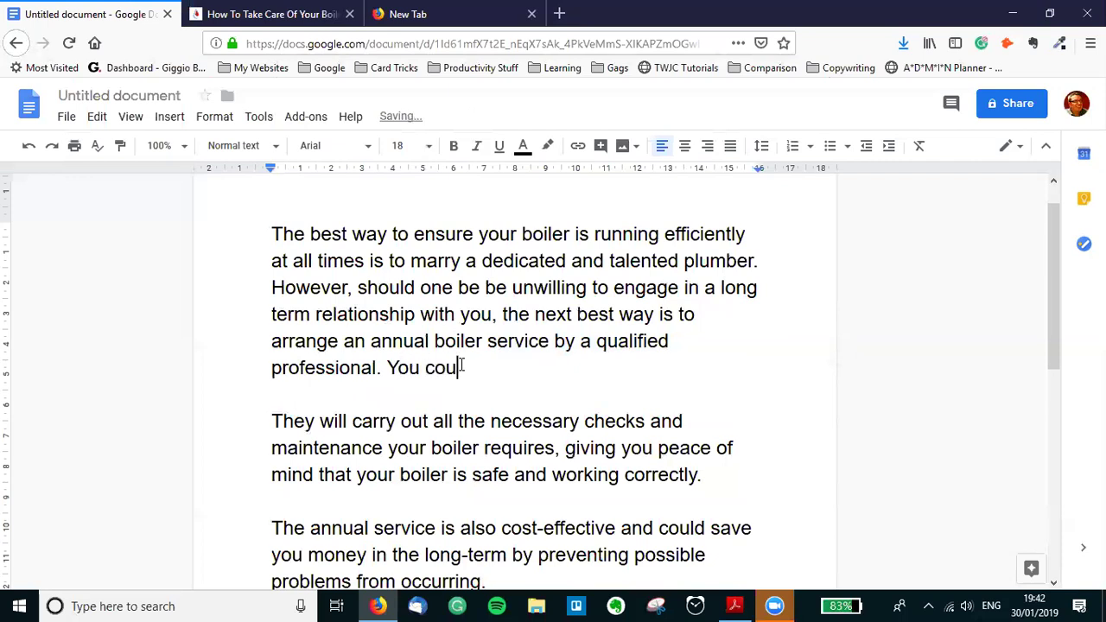
{"action": "type", "text": "ld always chance"}
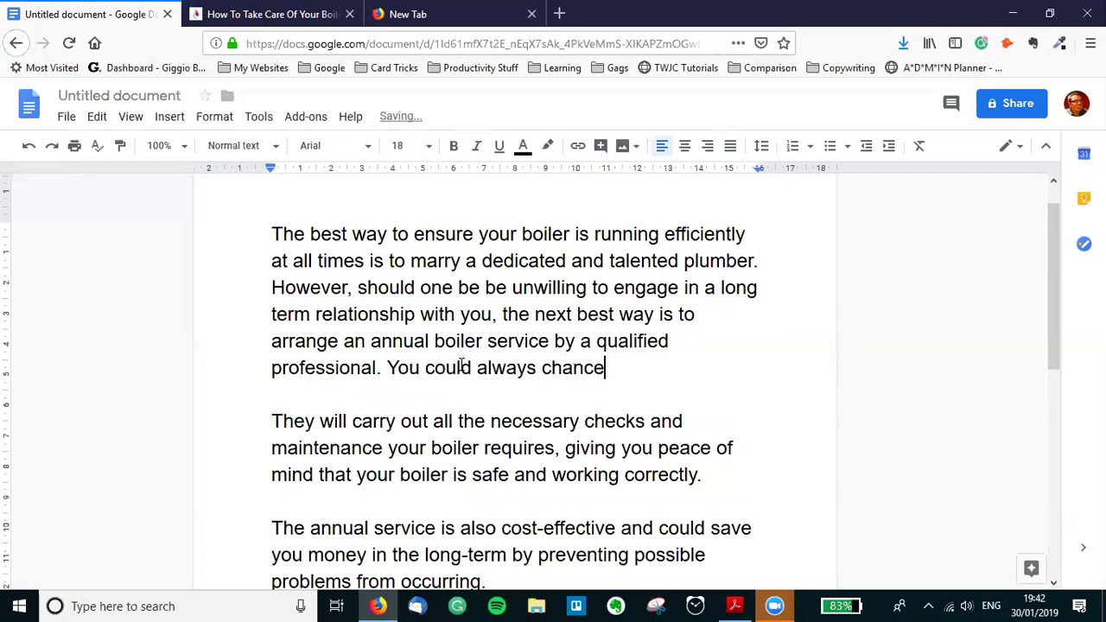
{"action": "type", "text": " your arm "}
{"action": "type", "text": "with an unpr"}
{"action": "type", "text": "o"}
{"action": "key", "text": "BackSpace"}
{"action": "key", "text": "BackSpace"}
{"action": "key", "text": "BackSpace"}
{"action": "type", "text": "qualified"}
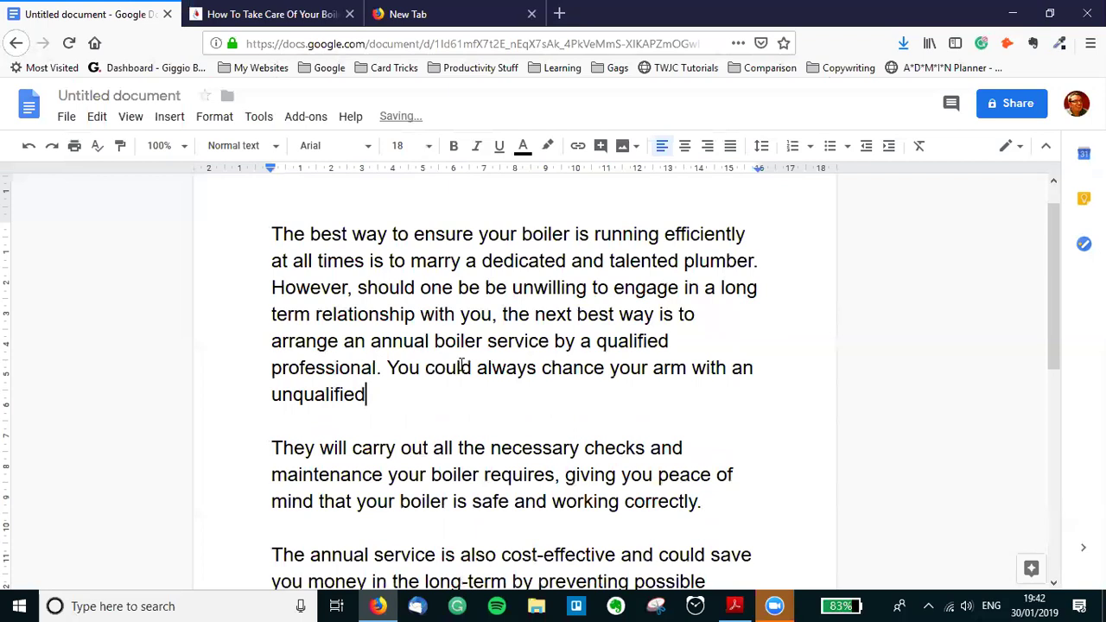
{"action": "type", "text": " one, but "}
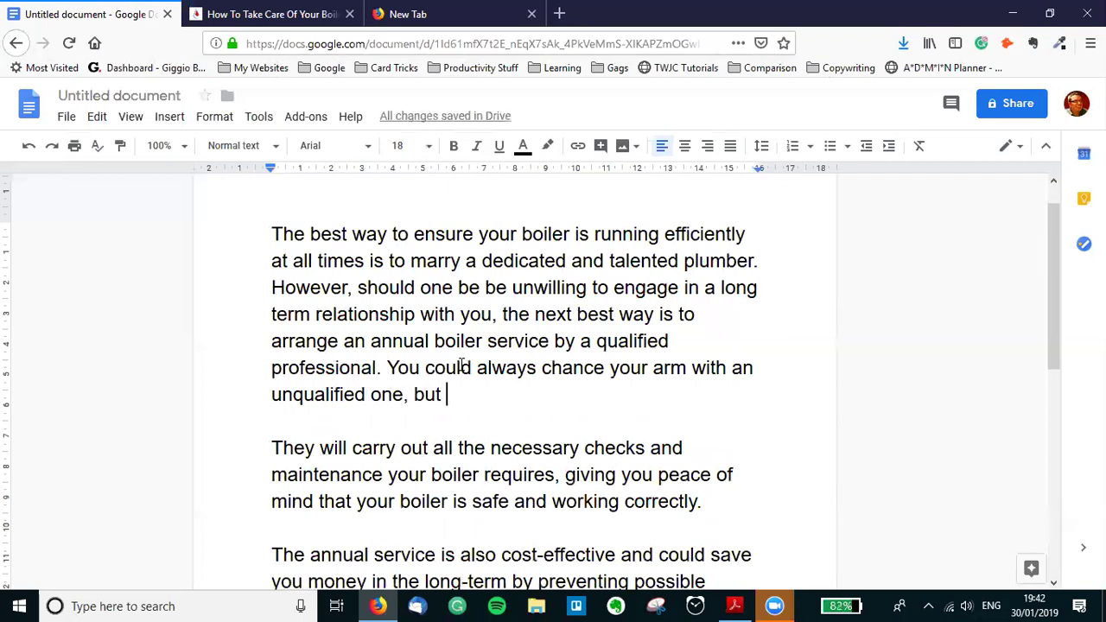
{"action": "type", "text": "gas lea"}
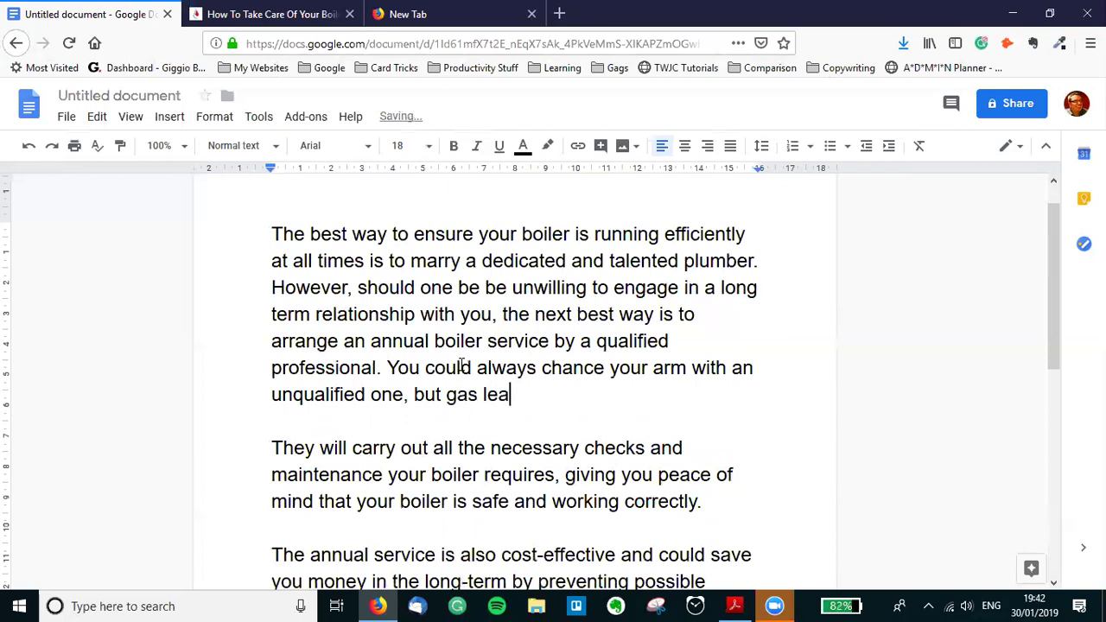
{"action": "type", "text": "ks and exp"}
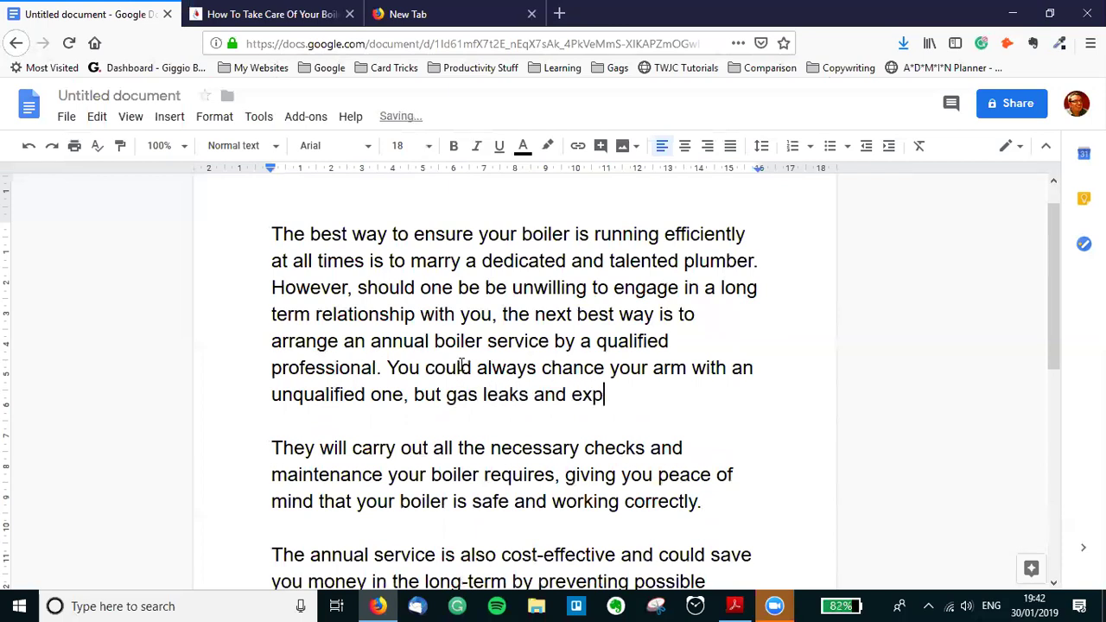
{"action": "type", "text": "losions are not fun!"}
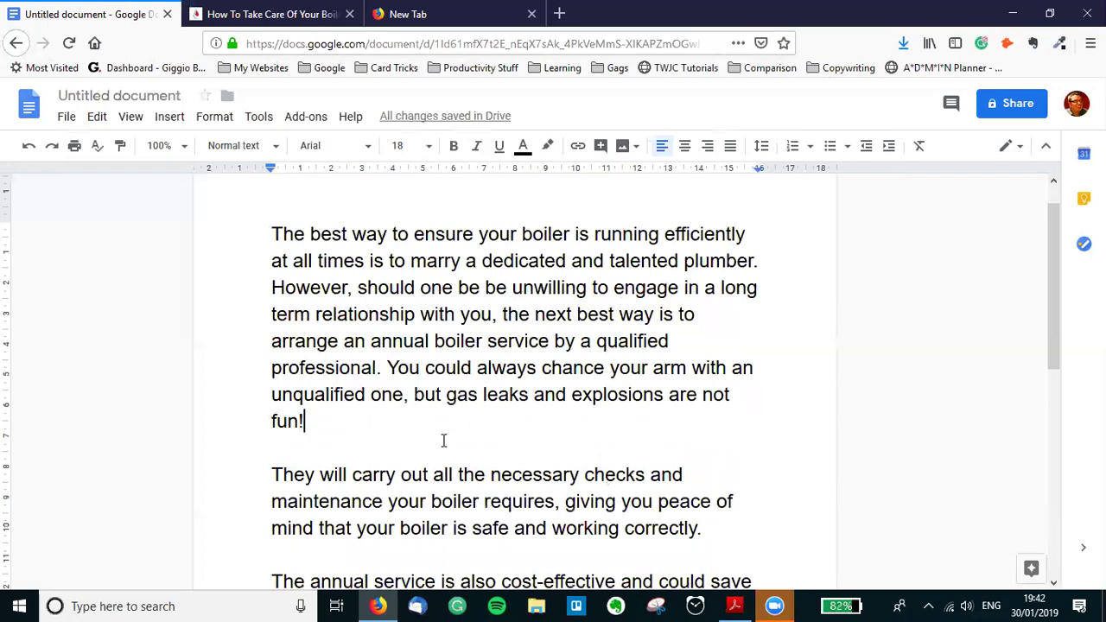
Insert "I'll warn you now," before "gas leaks" in the last sentence of the first paragraph.
{"action": "left_click", "coordinate": [446, 400]}
{"action": "type", "text": "I'll warn yo"}
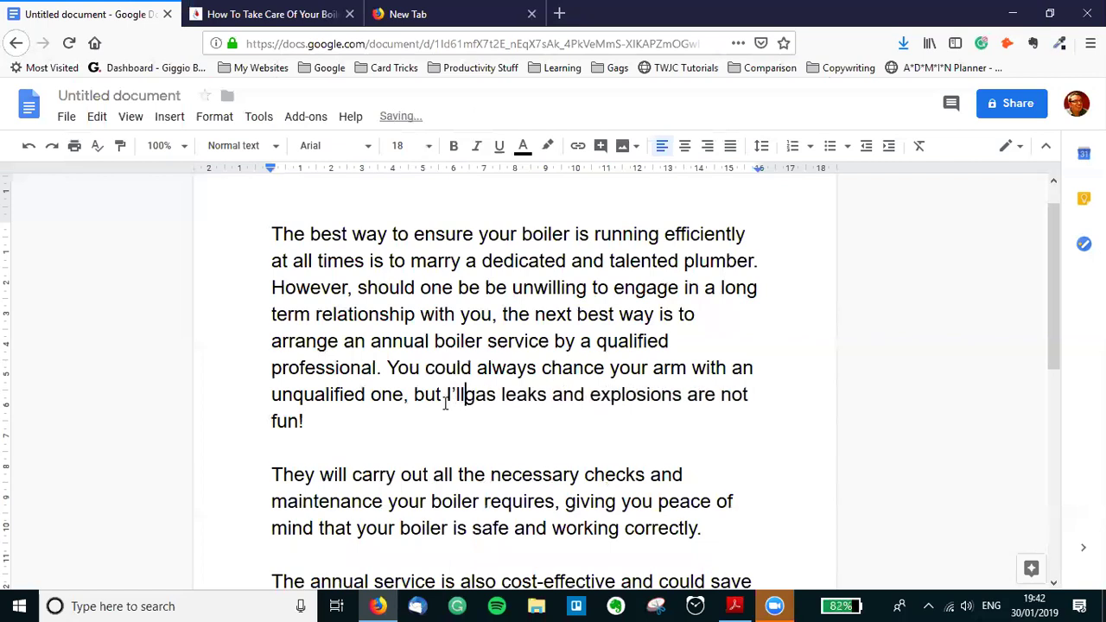
{"action": "type", "text": "u now,"}
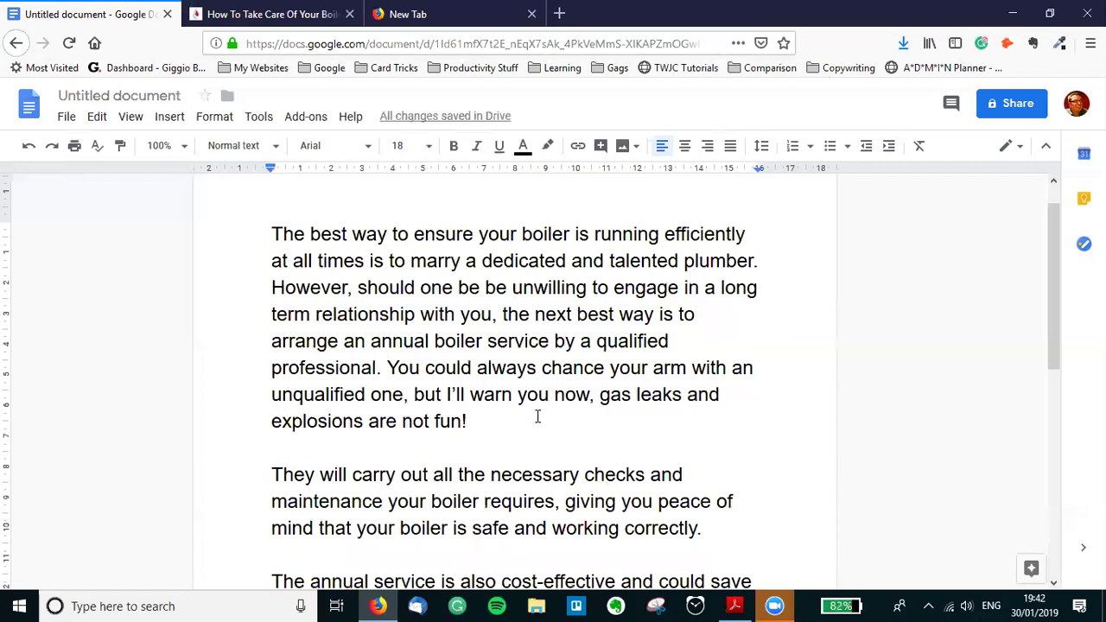
{"action": "left_click", "coordinate": [484, 420]}
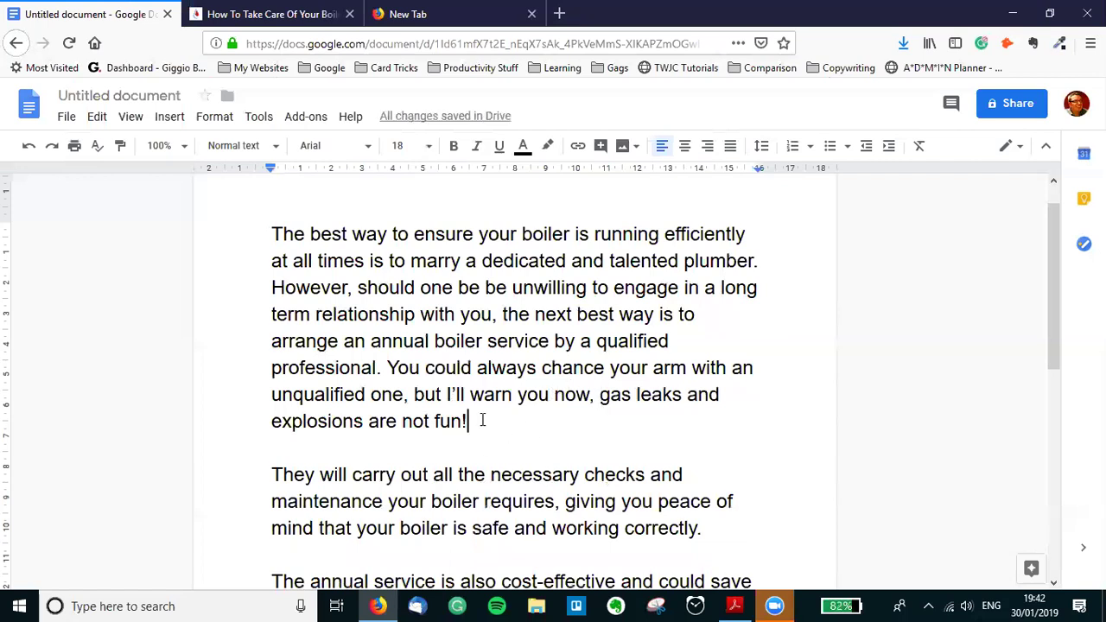
{"action": "double_click", "coordinate": [515, 261]}
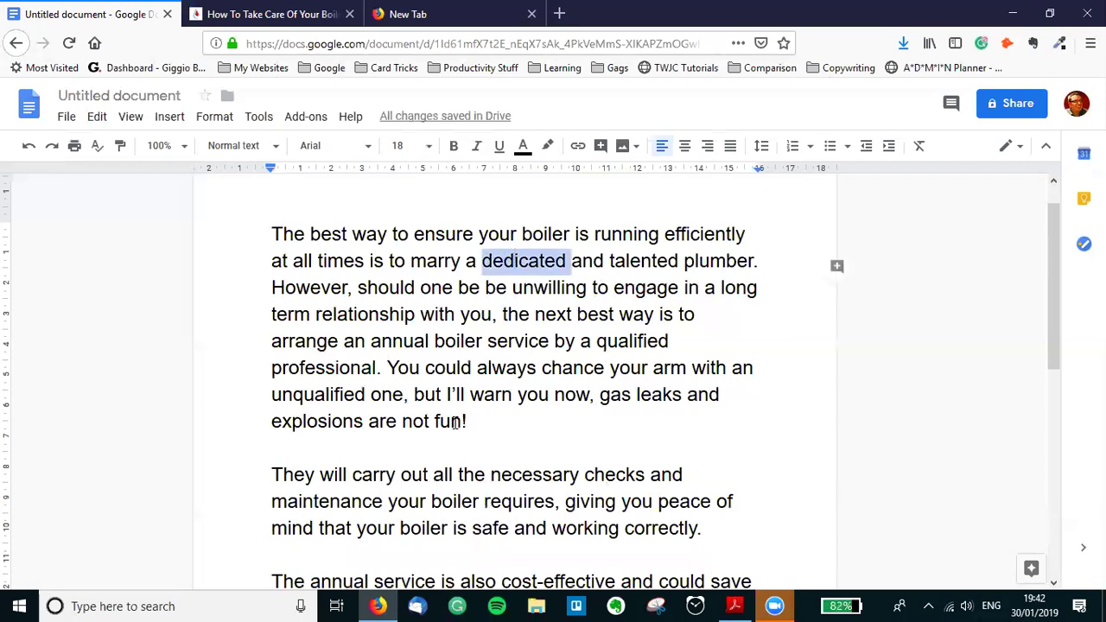
{"action": "left_click", "coordinate": [454, 284]}
{"action": "left_click", "coordinate": [467, 422]}
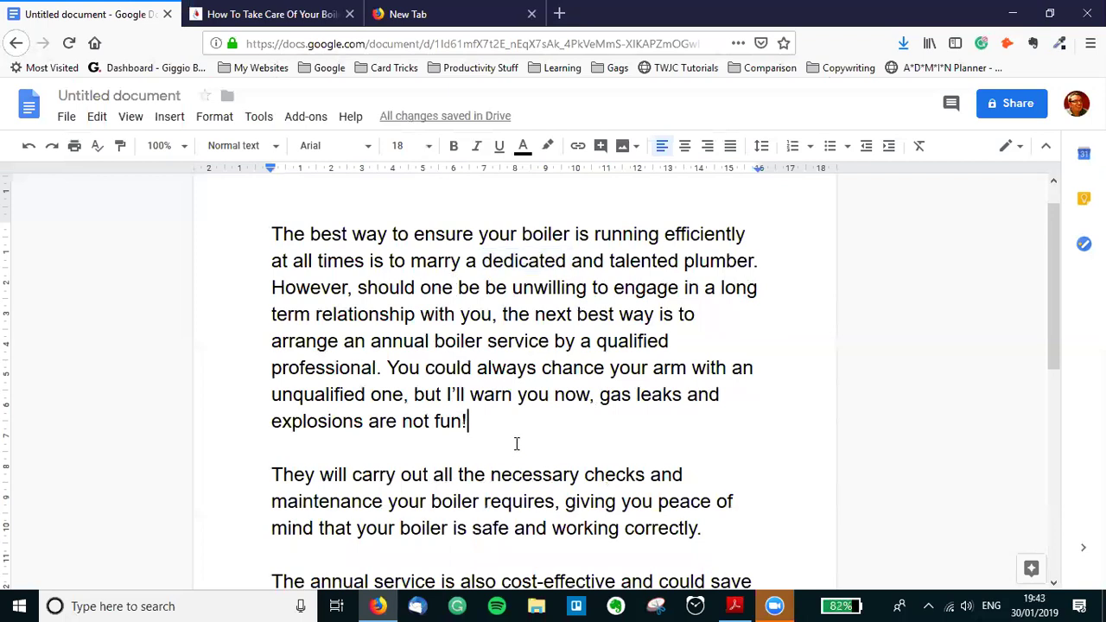
{"action": "left_click", "coordinate": [439, 421]}
{"action": "left_click_drag", "start_coordinate": [271, 474], "coordinate": [724, 534]}
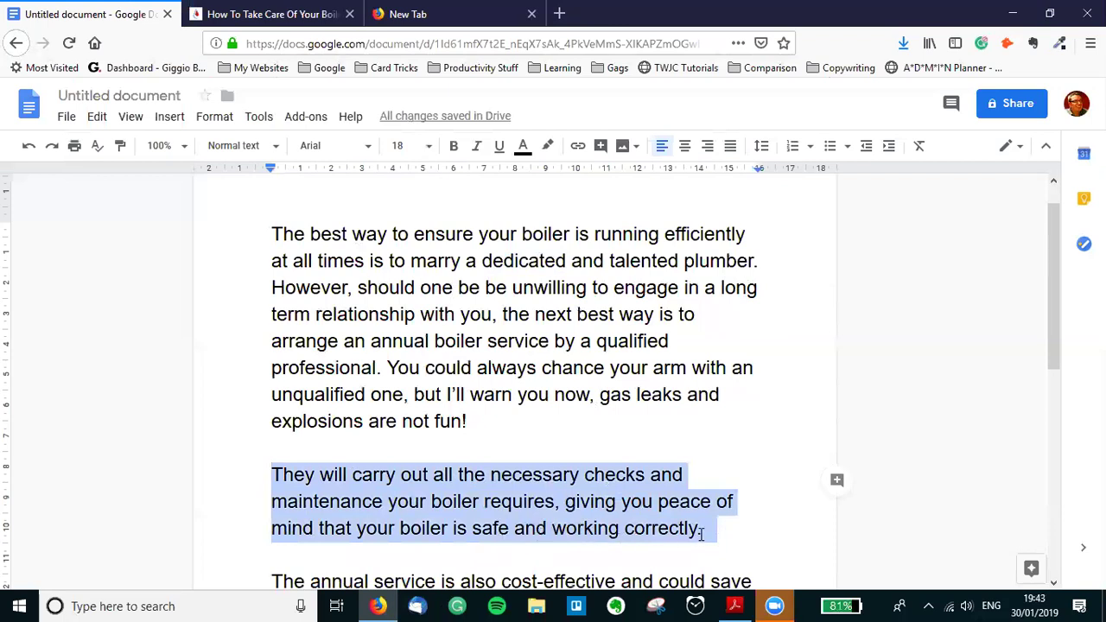
{"action": "left_click", "coordinate": [705, 531]}
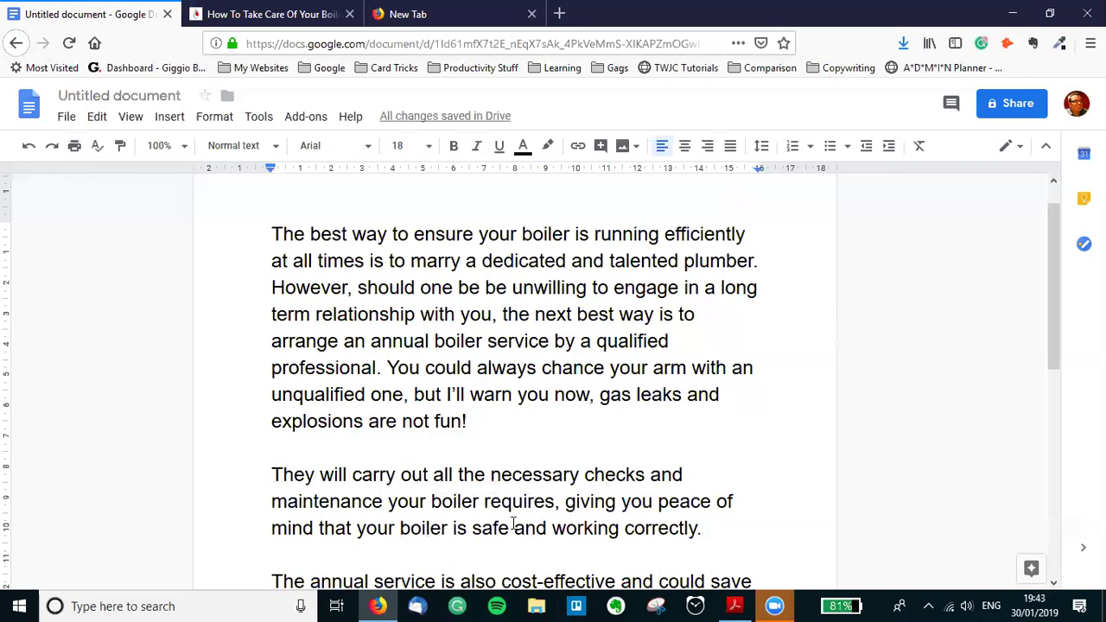
Insert "while flashing you a cheeky smile" after "your boiler requires," in the second paragraph.
{"action": "left_click", "coordinate": [561, 503]}
{"action": "type", "text": "while flashing you a cheeky smile "}
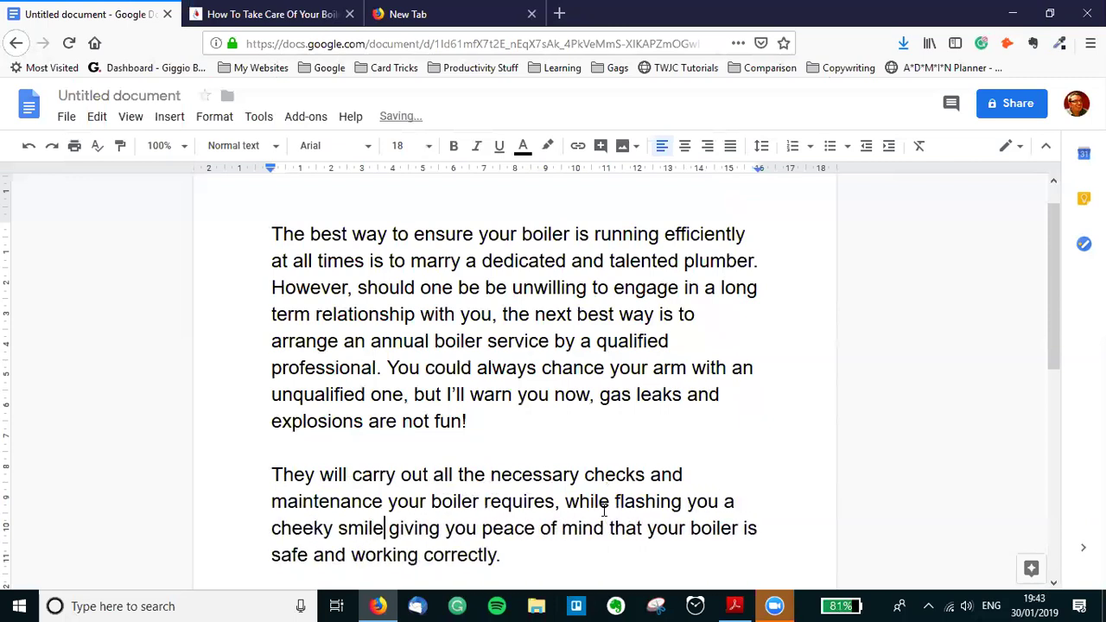
End the sentence after "cheeky smile" and replace "giving you" with "The checks will give you the" before "peace of mind".
{"action": "type", "text": ". The checks"}
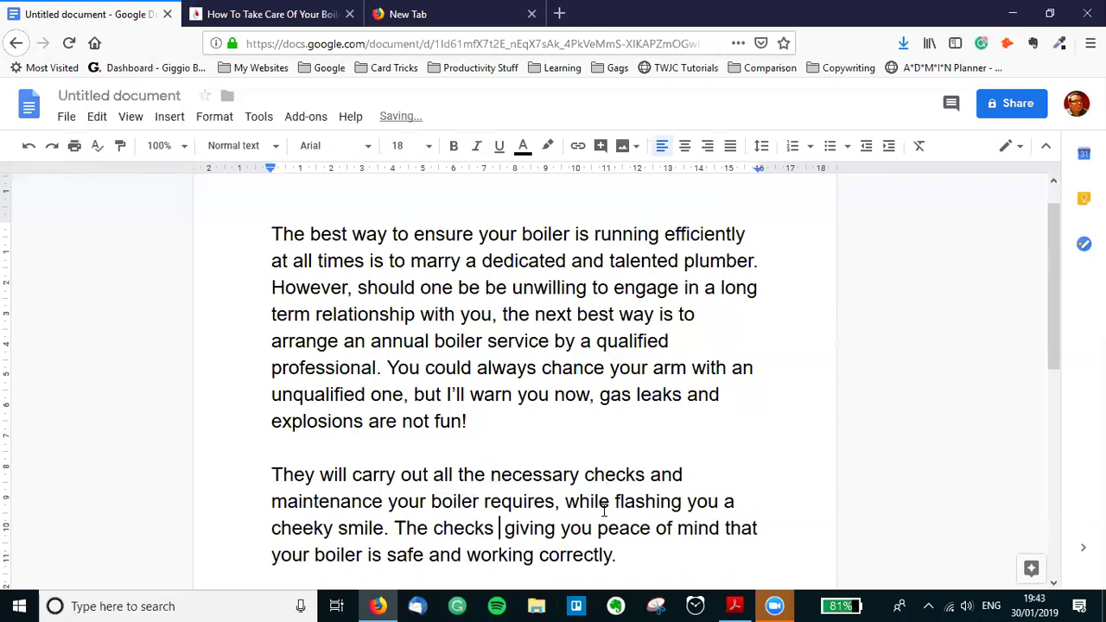
{"action": "type", "text": " will give you the"}
{"action": "key", "text": "Delete"}
{"action": "key", "text": "Delete"}
{"action": "key", "text": "Delete"}
{"action": "key", "text": "Delete"}
{"action": "key", "text": "Delete"}
{"action": "key", "text": "Delete"}
{"action": "key", "text": "Delete"}
{"action": "key", "text": "Delete"}
{"action": "key", "text": "Delete"}
{"action": "key", "text": "Delete"}
{"action": "key", "text": "Delete"}
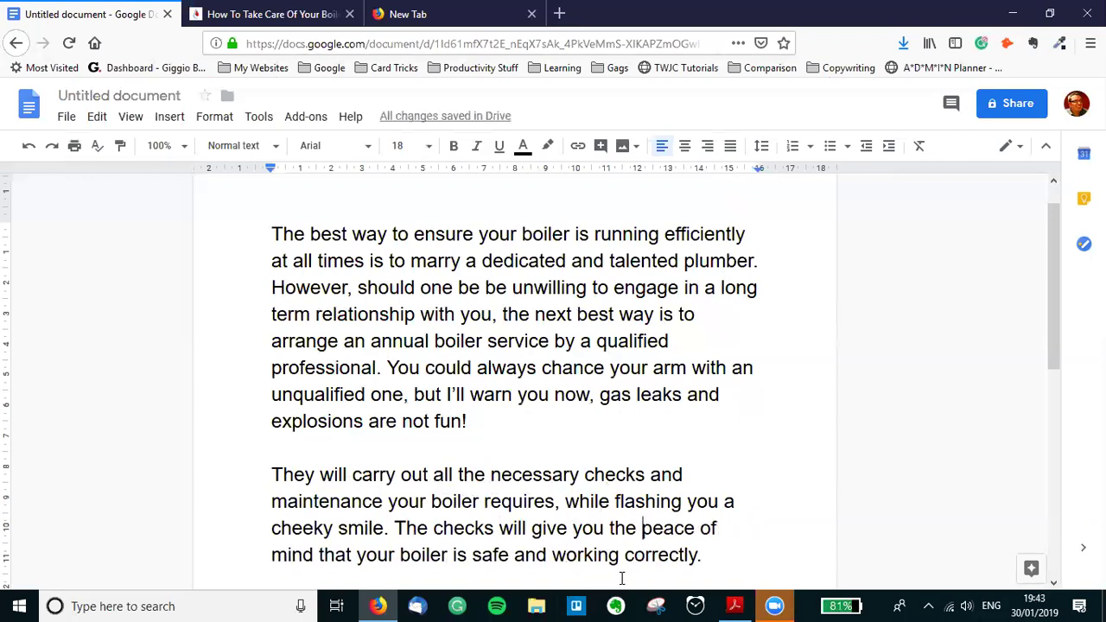
Replace the full stop after "working correctly" with ", while the cheeky smile is a free bonus!".
{"action": "left_click", "coordinate": [712, 569]}
{"action": "key", "text": "BackSpace"}
{"action": "key", "text": "BackSpace"}
{"action": "type", "text": "y, "}
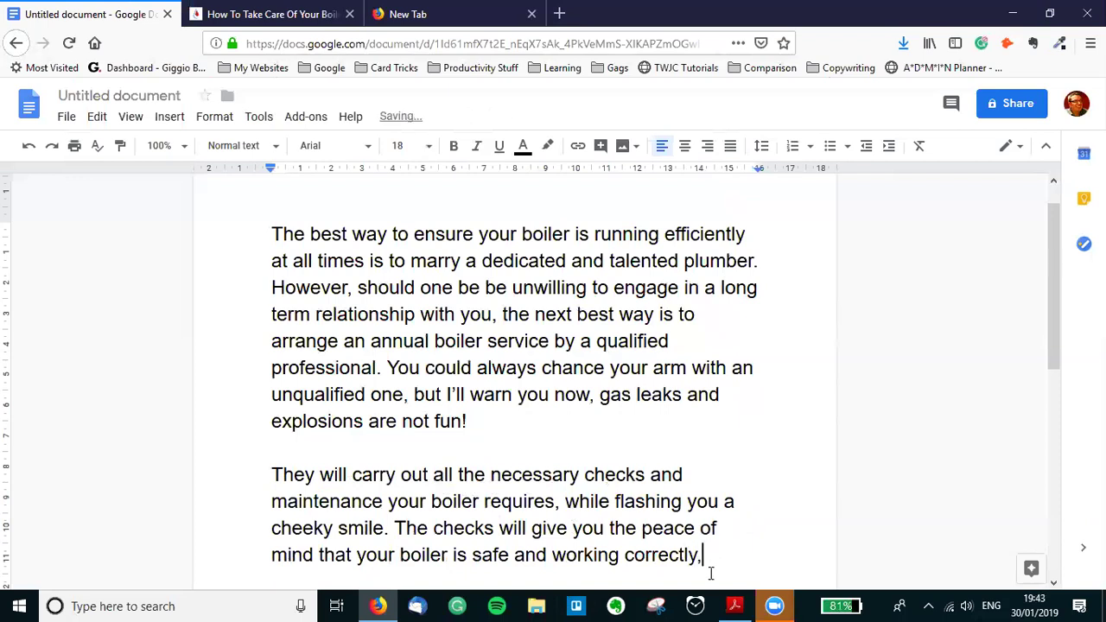
{"action": "type", "text": "while the cheeky smil"}
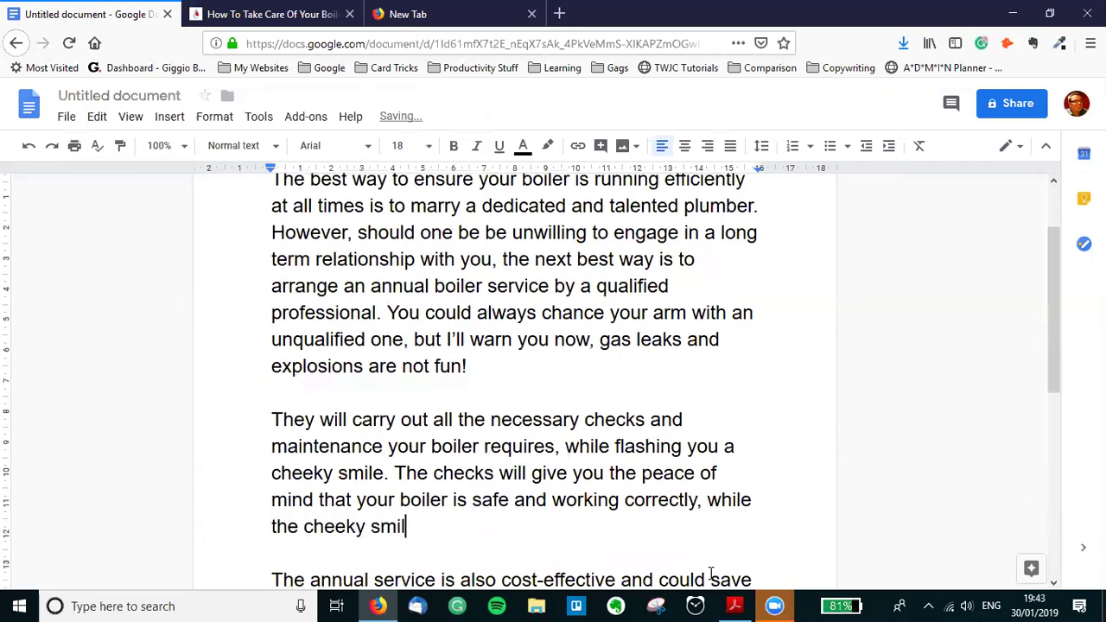
{"action": "type", "text": "e is a free bonus!"}
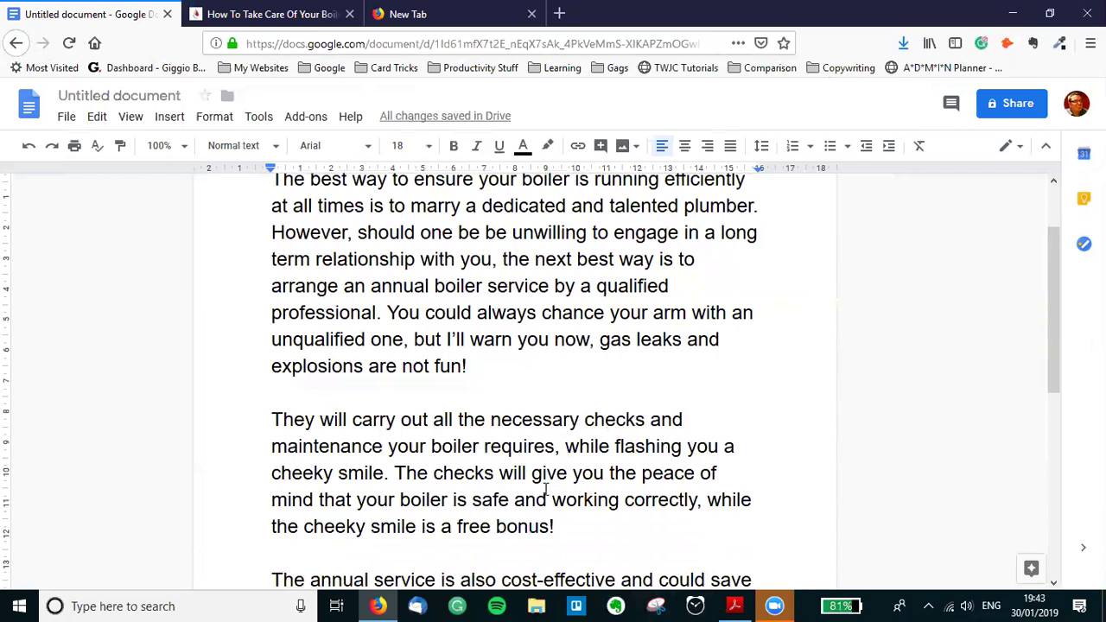
{"action": "left_click_drag", "start_coordinate": [271, 473], "coordinate": [383, 484]}
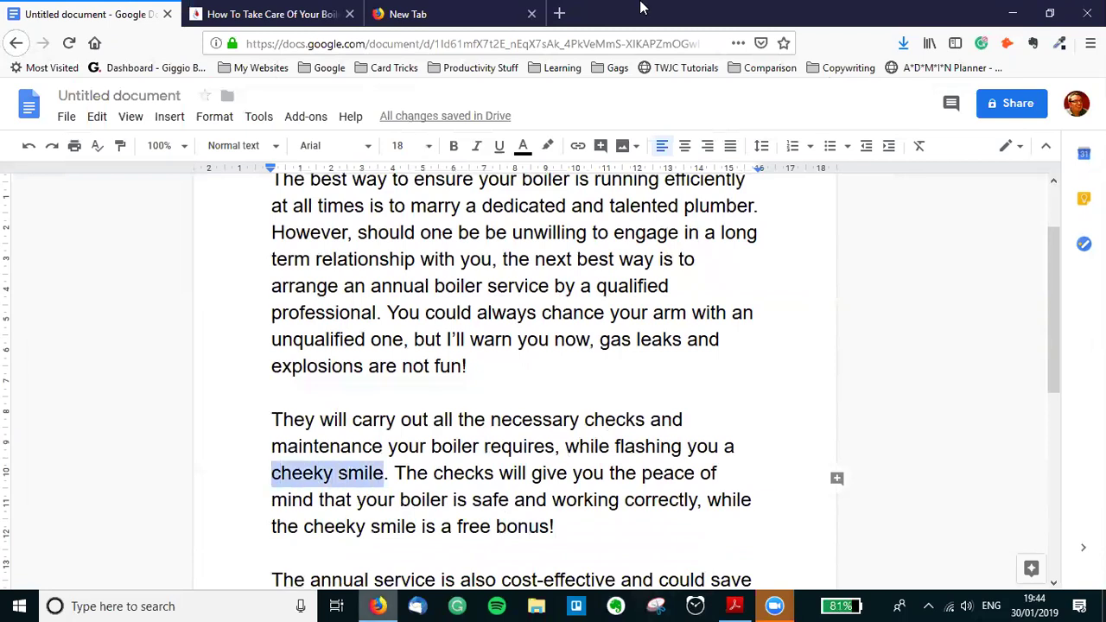
{"action": "scroll", "coordinate": [446, 402], "scroll_direction": "up", "scroll_amount": 1}
{"action": "scroll", "coordinate": [406, 419], "scroll_direction": "down", "scroll_amount": 2}
{"action": "scroll", "coordinate": [347, 445], "scroll_direction": "up", "scroll_amount": 2}
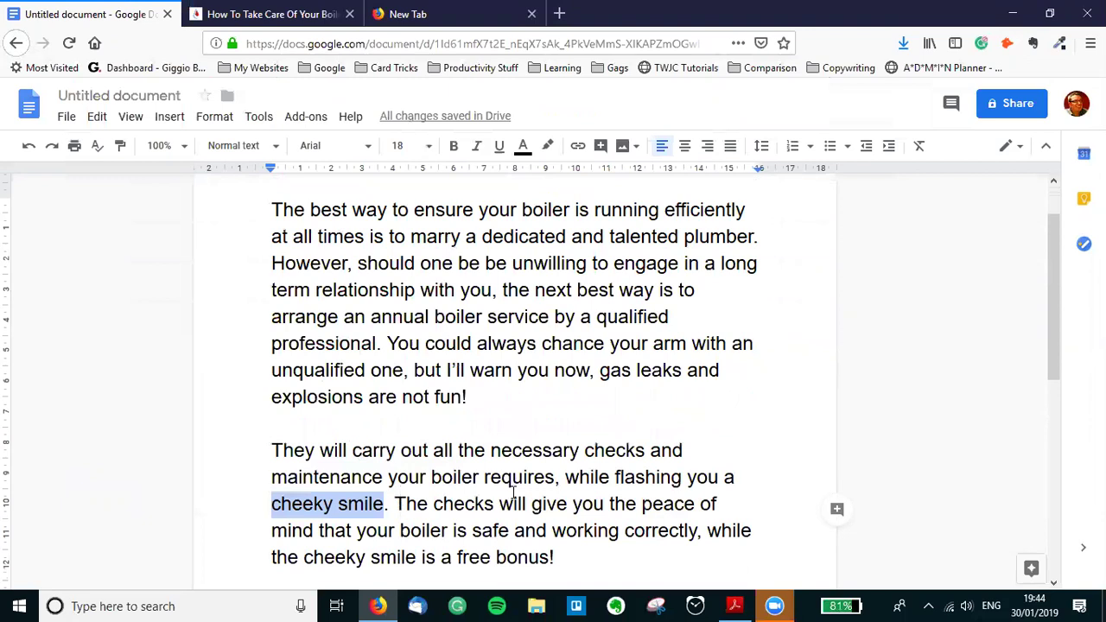
{"action": "scroll", "coordinate": [513, 492], "scroll_direction": "down", "scroll_amount": 1}
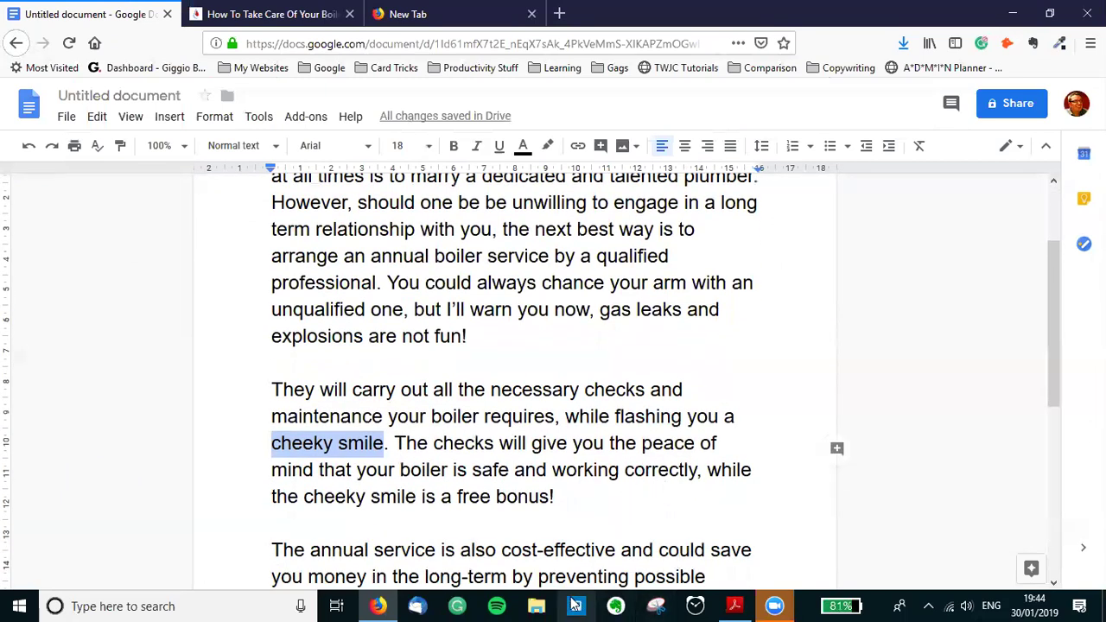
Add "You are welcome!" as its own paragraph after the second paragraph, followed by a blank line.
{"action": "scroll", "coordinate": [557, 500], "scroll_direction": "down", "scroll_amount": 1}
{"action": "left_click", "coordinate": [536, 484]}
{"action": "left_click", "coordinate": [530, 453]}
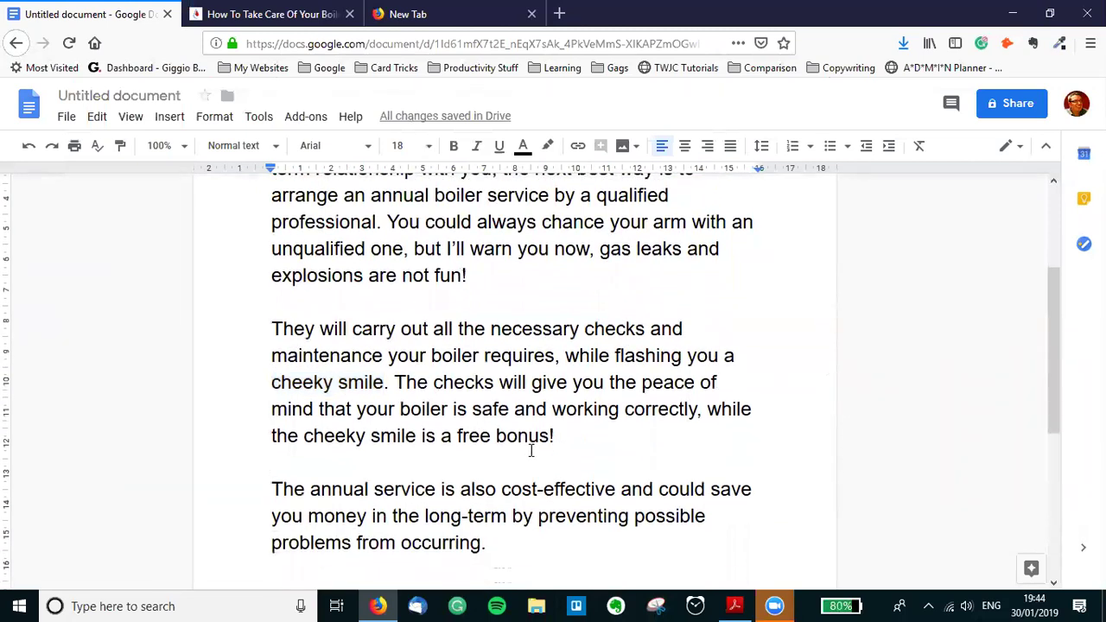
{"action": "key", "text": "Return"}
{"action": "type", "text": "You"}
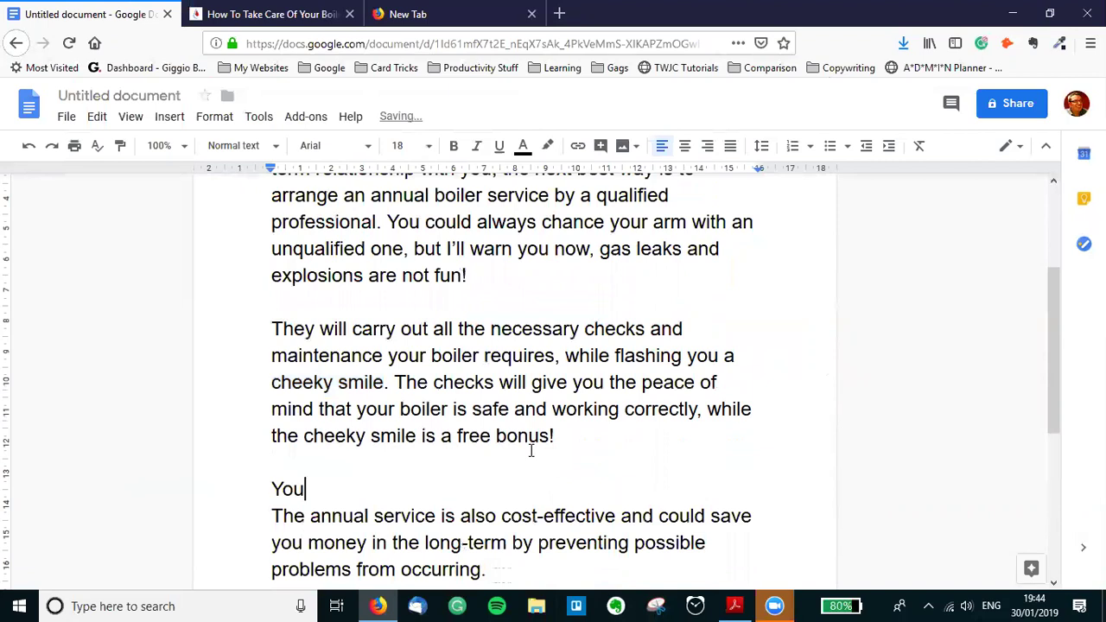
{"action": "type", "text": " are welcome!"}
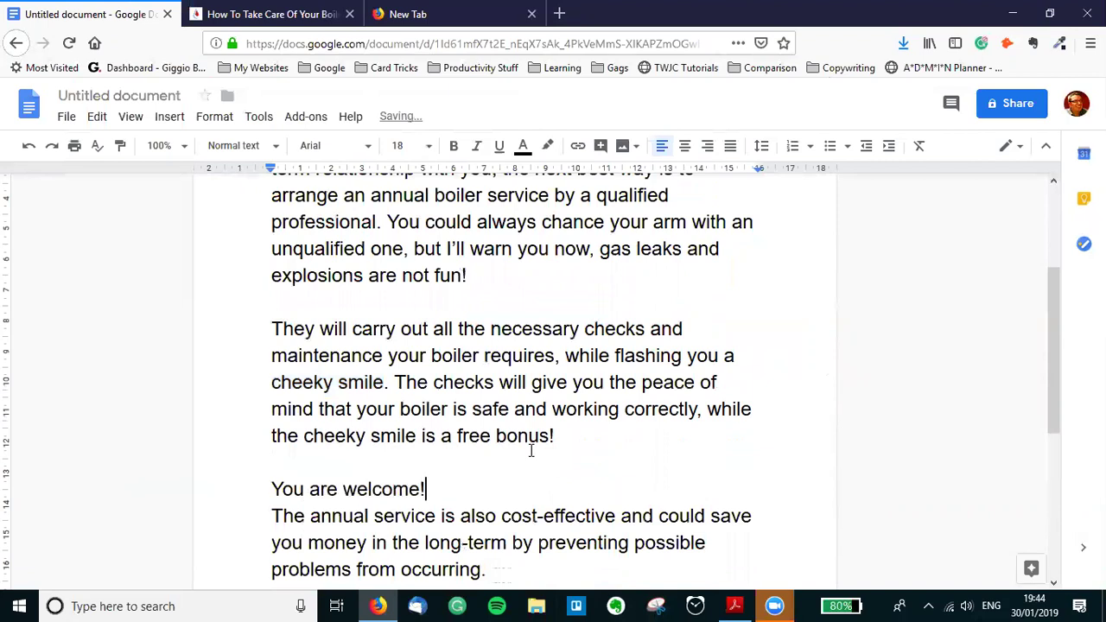
{"action": "key", "text": "Return"}
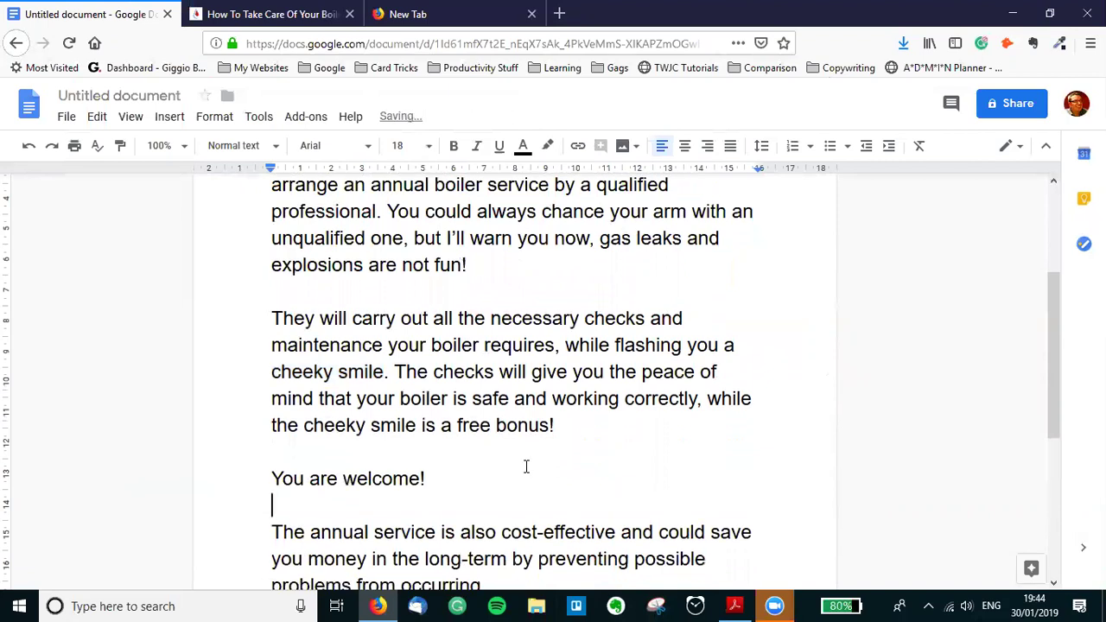
{"action": "scroll", "coordinate": [525, 464], "scroll_direction": "down", "scroll_amount": 3}
{"action": "left_click_drag", "start_coordinate": [268, 357], "coordinate": [532, 423]}
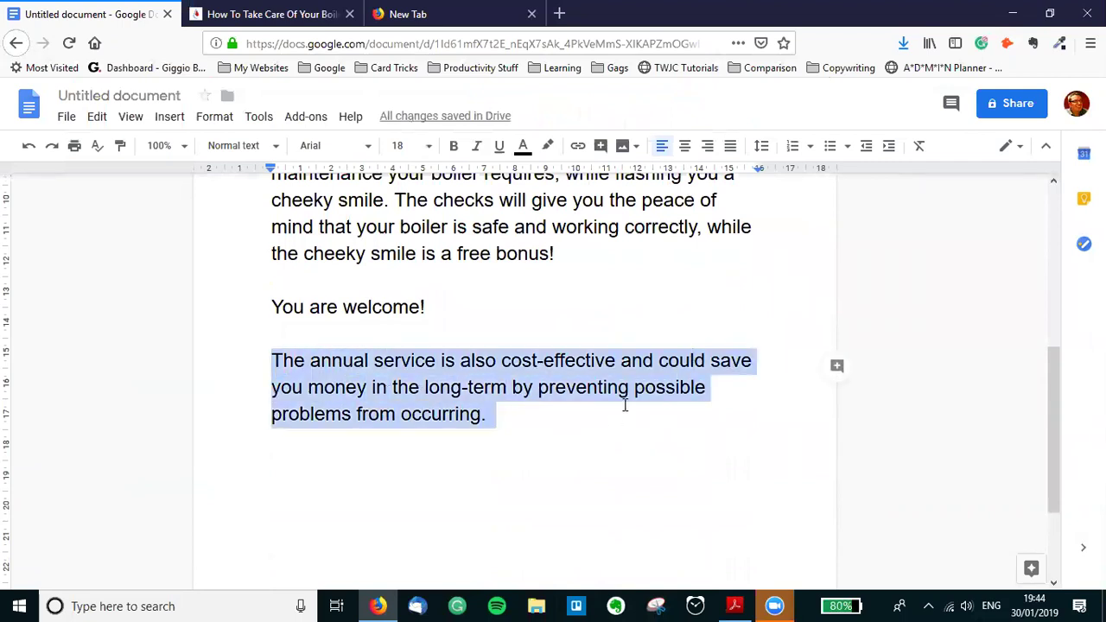
{"action": "left_click", "coordinate": [583, 422]}
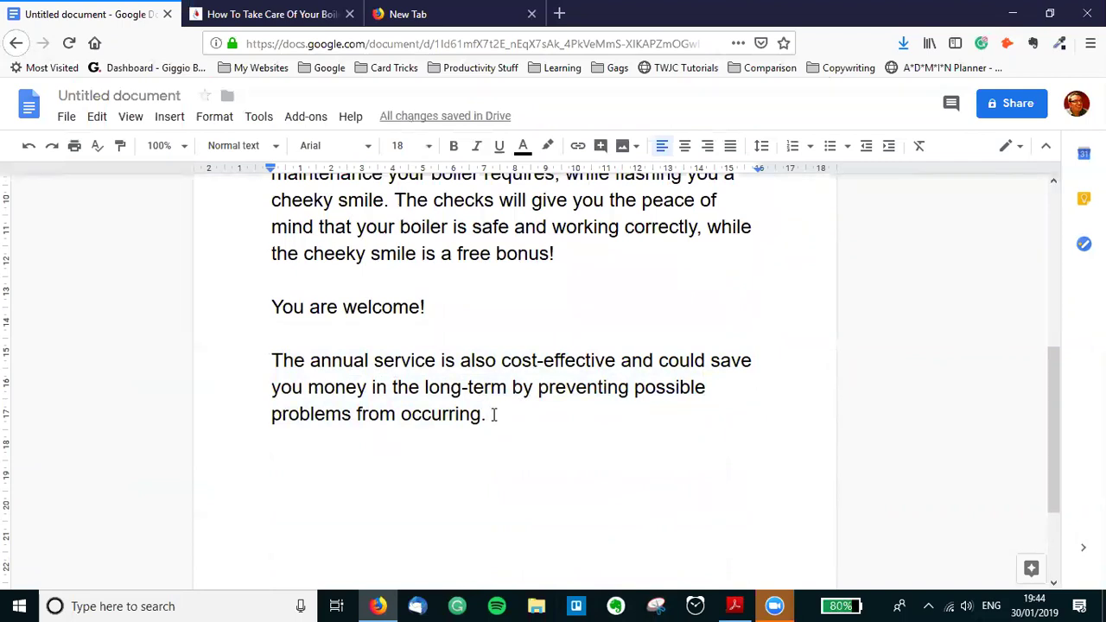
Search the web for "how much does a boiler service cost?" and read the featured price answer.
{"action": "left_click", "coordinate": [467, 8]}
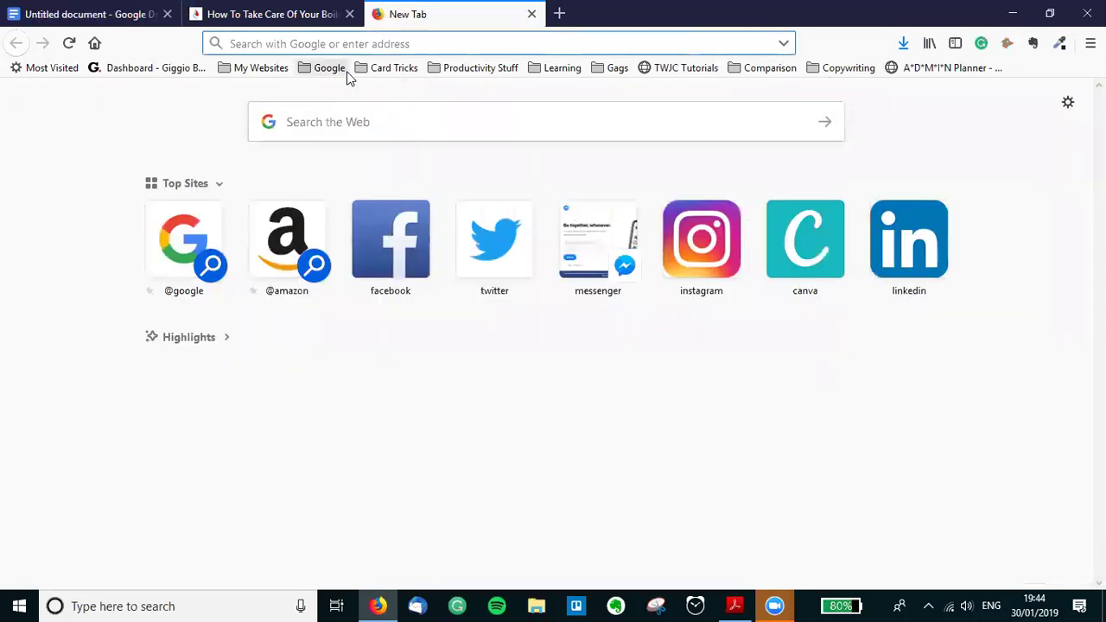
{"action": "type", "text": "how "}
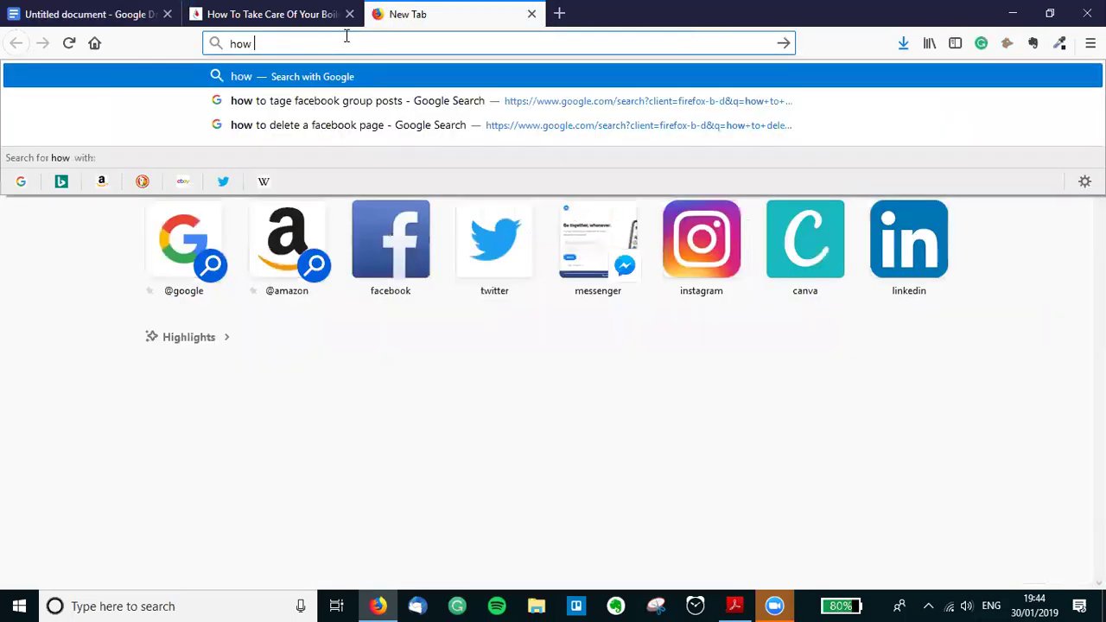
{"action": "type", "text": "much does a boi"}
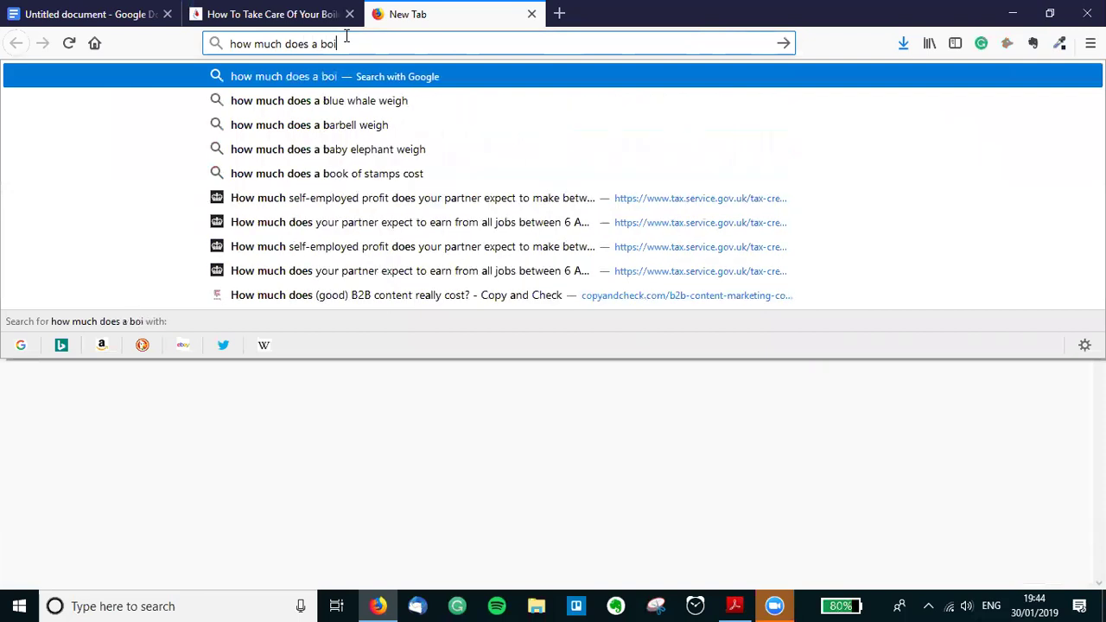
{"action": "type", "text": "ler service"}
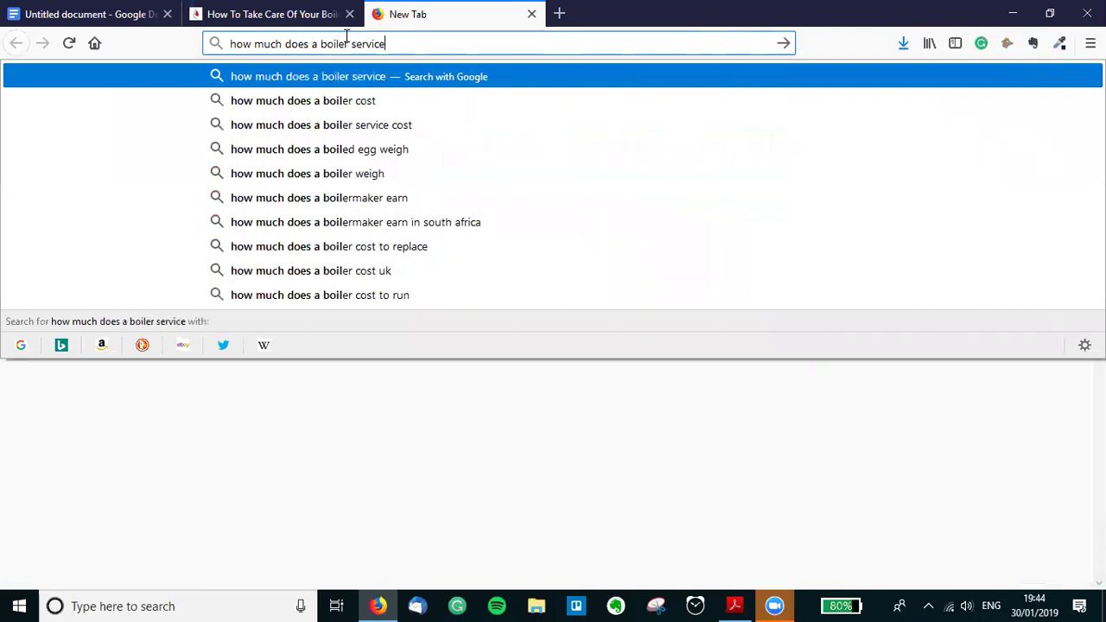
{"action": "type", "text": " cost?"}
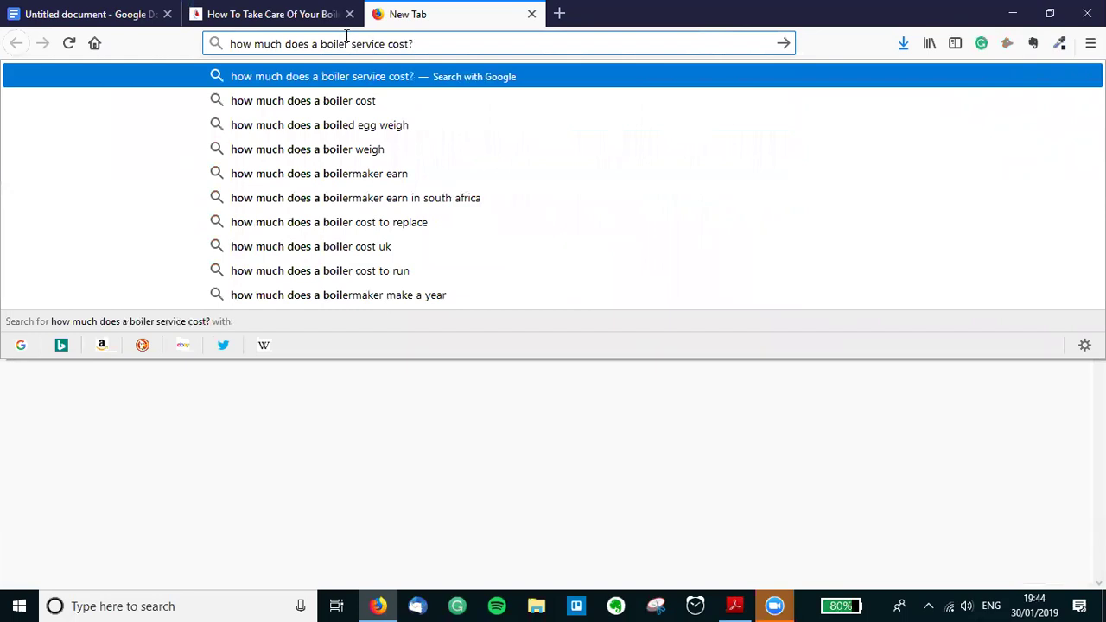
{"action": "key", "text": "Return"}
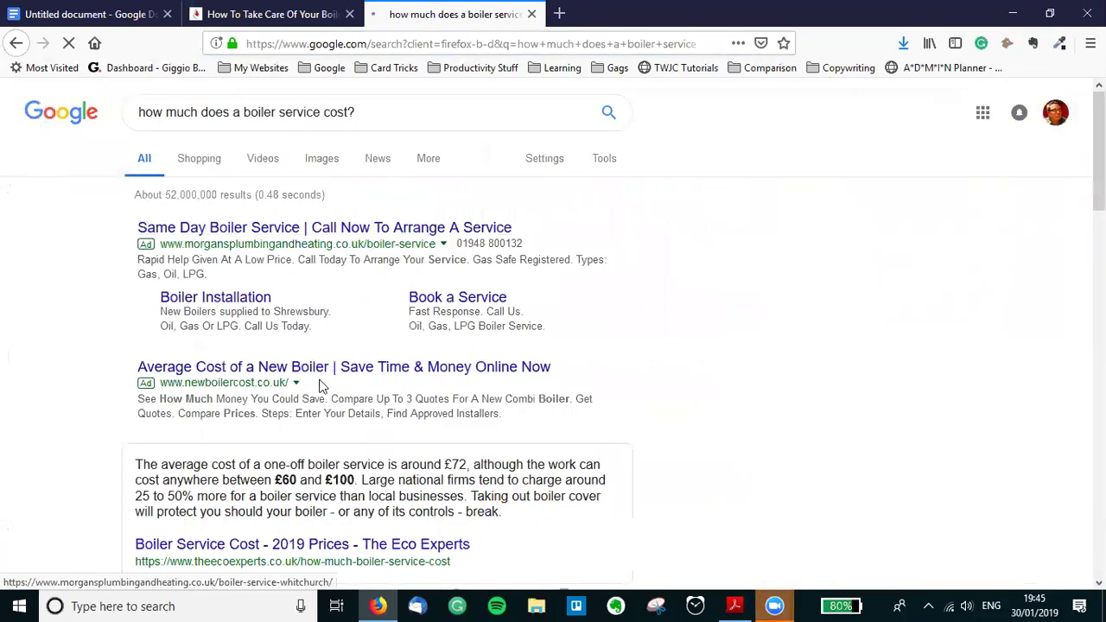
{"action": "scroll", "coordinate": [320, 380], "scroll_direction": "down", "scroll_amount": 3}
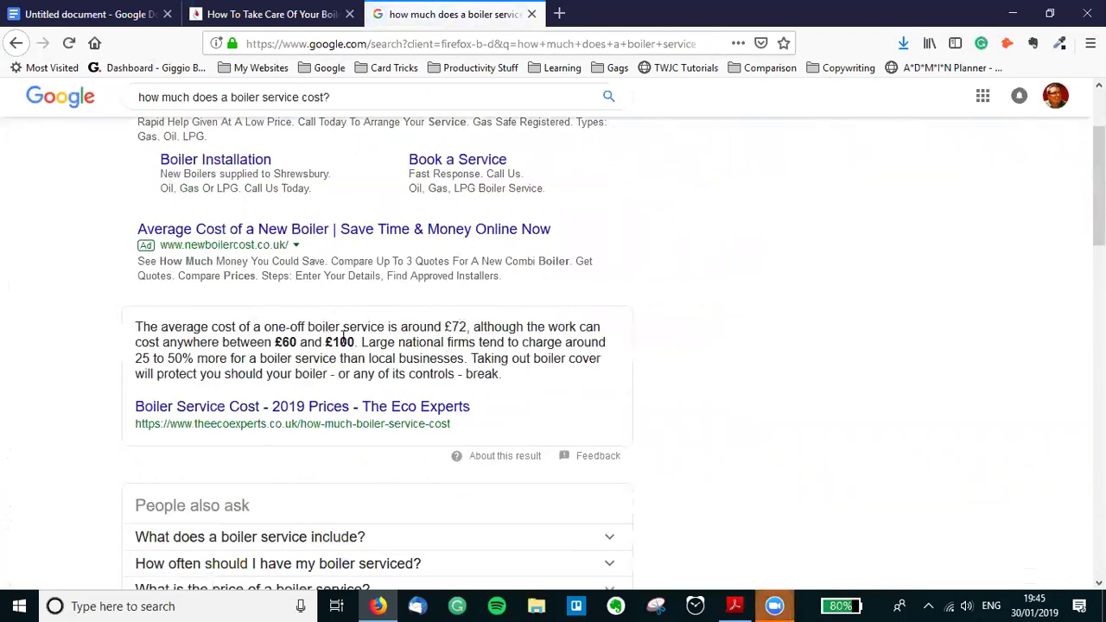
Return to the document and reword the last paragraph's opening to "The cost of an annual service".
{"action": "left_click", "coordinate": [268, 14]}
{"action": "left_click", "coordinate": [129, 13]}
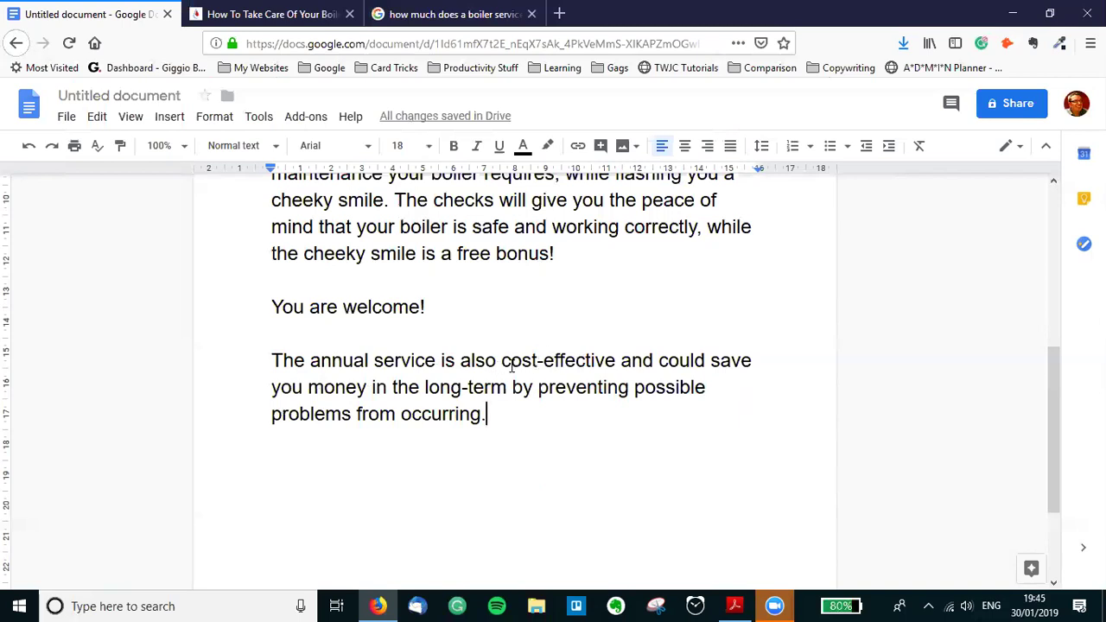
{"action": "left_click", "coordinate": [309, 362]}
{"action": "type", "text": "cost of "}
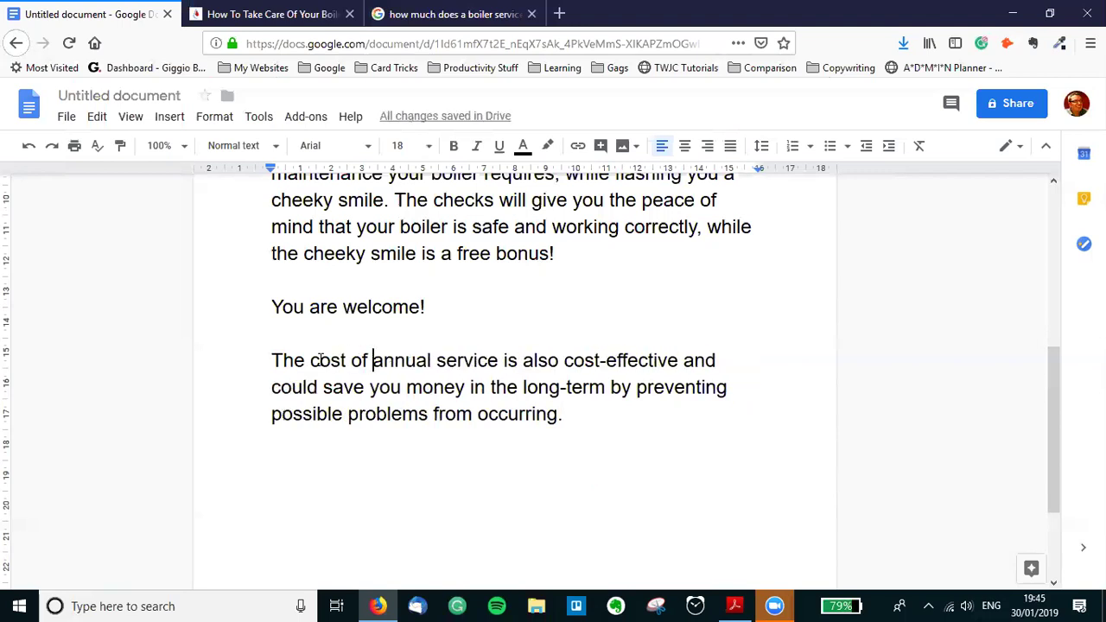
{"action": "type", "text": "an"}
Insert "won't make you blow a gasket" after "annual service" in the last paragraph.
{"action": "key", "text": "Right"}
{"action": "key", "text": "Right"}
{"action": "key", "text": "Right"}
{"action": "key", "text": "Right"}
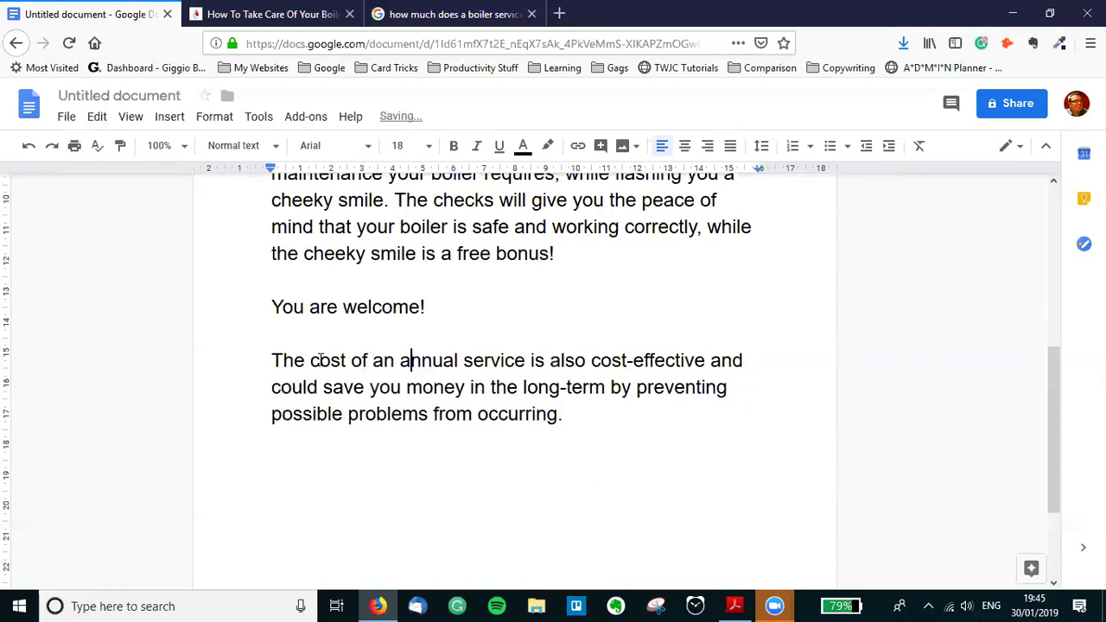
{"action": "key", "text": "Right"}
{"action": "key", "text": "Right"}
{"action": "key", "text": "Right"}
{"action": "key", "text": "Right"}
{"action": "key", "text": "Right"}
{"action": "key", "text": "Right"}
{"action": "key", "text": "Right"}
{"action": "key", "text": "Right"}
{"action": "key", "text": "Right"}
{"action": "key", "text": "Right"}
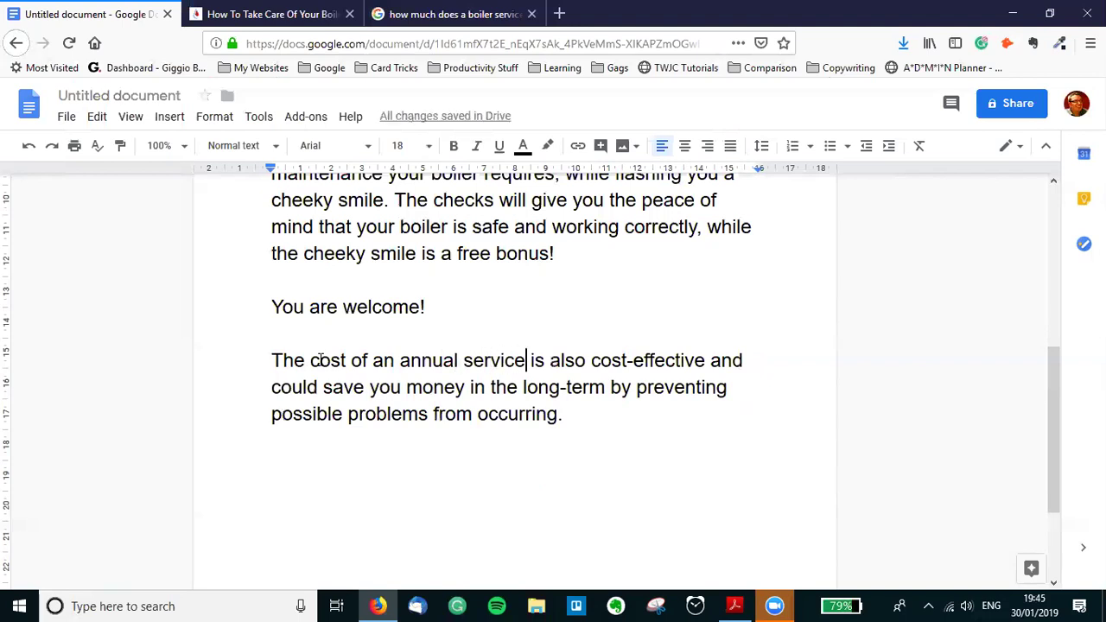
{"action": "type", "text": "won't make you b "}
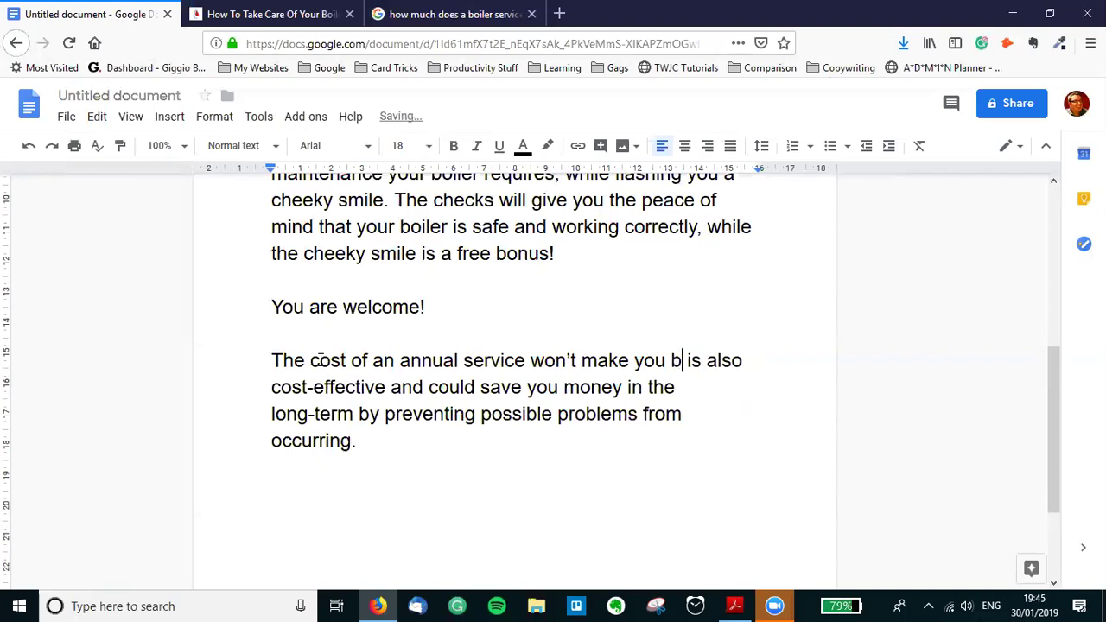
{"action": "type", "text": "low a gasket"}
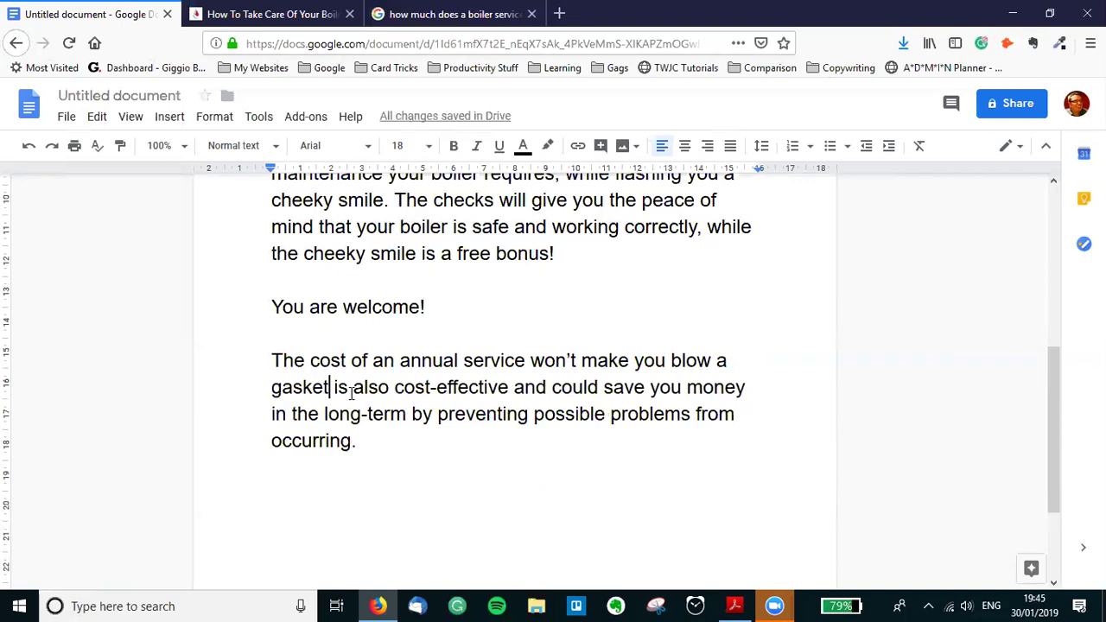
Continue after "gasket" with ", and it's a lot cheaper than buying second hand artic gear from Sir Ranulph Fiennes".
{"action": "type", "text": ", and it's a"}
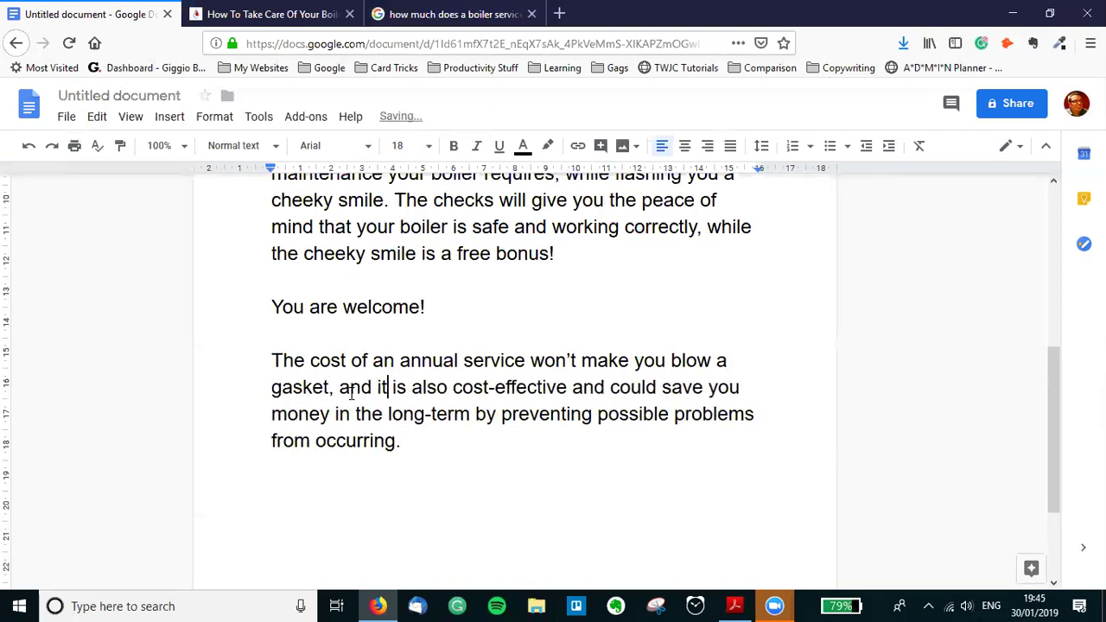
{"action": "type", "text": " lot cheaper "}
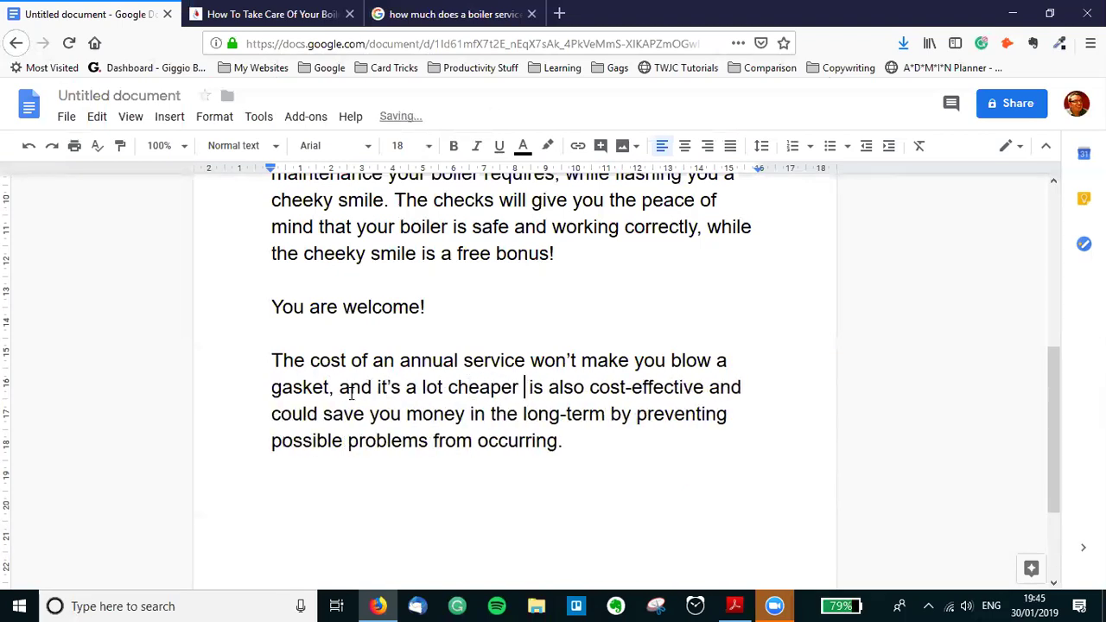
{"action": "type", "text": "than"}
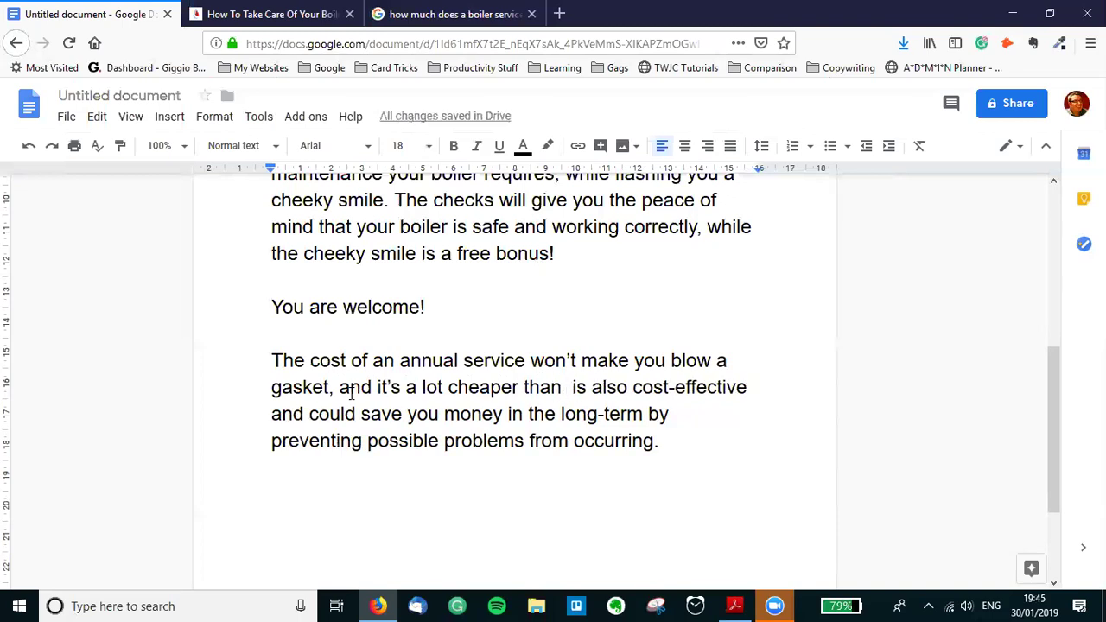
{"action": "type", "text": "buying second "}
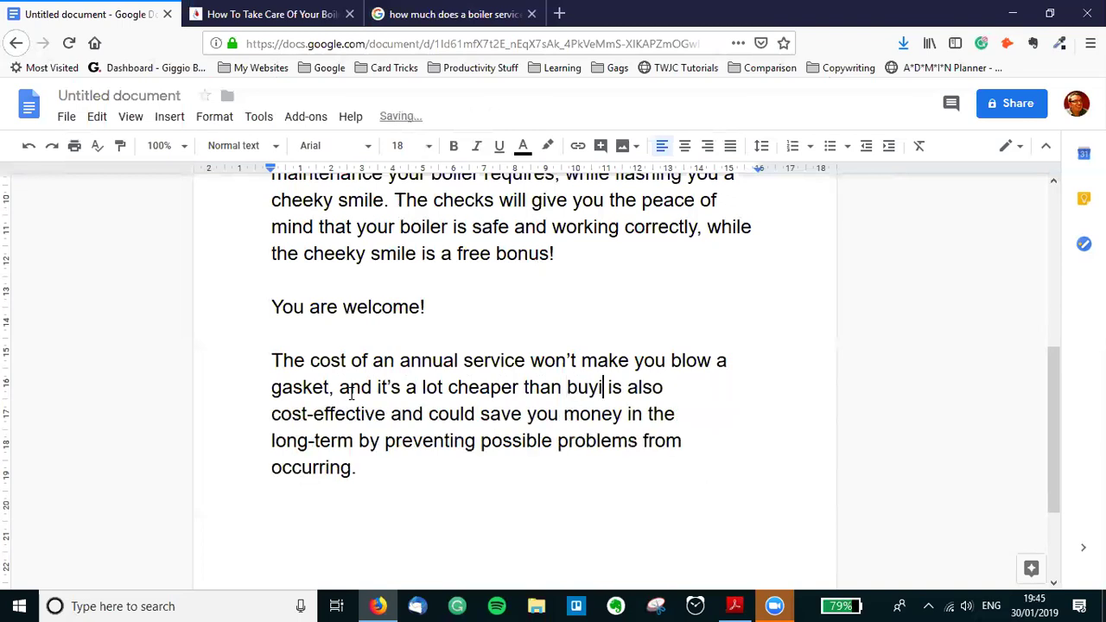
{"action": "type", "text": "hand artic "}
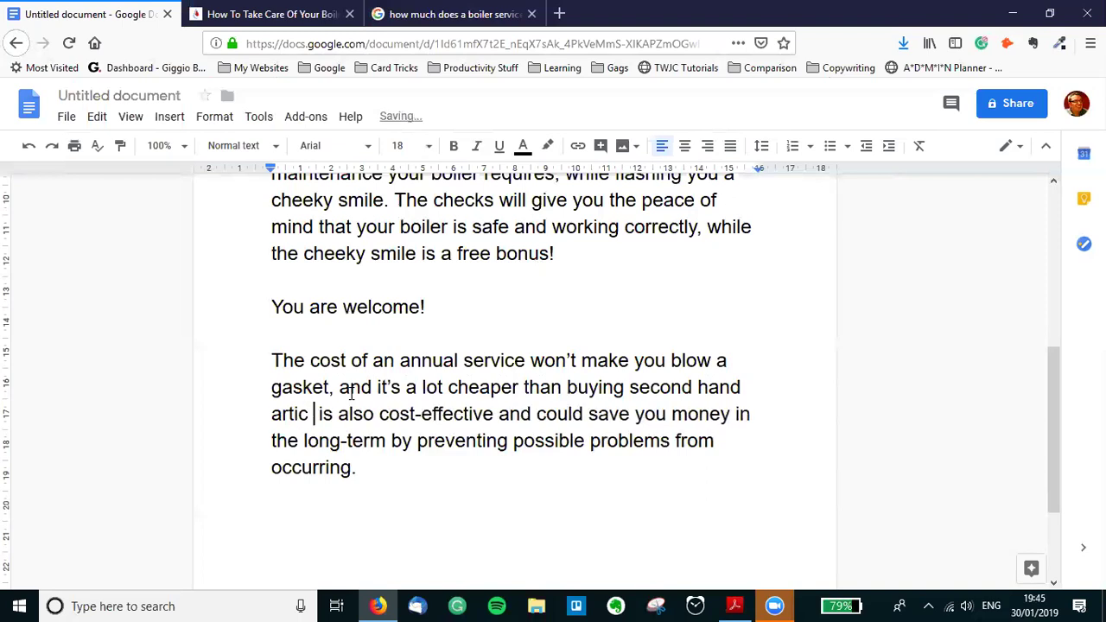
{"action": "type", "text": "gear from Sir Ranuplh"}
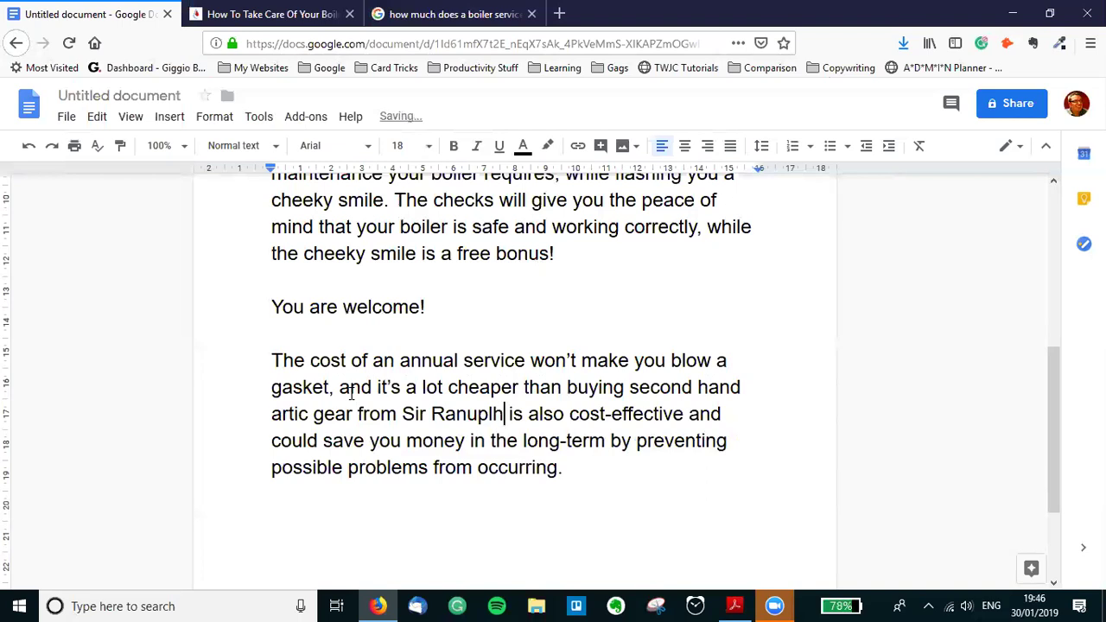
{"action": "key", "text": "BackSpace"}
{"action": "key", "text": "BackSpace"}
{"action": "key", "text": "BackSpace"}
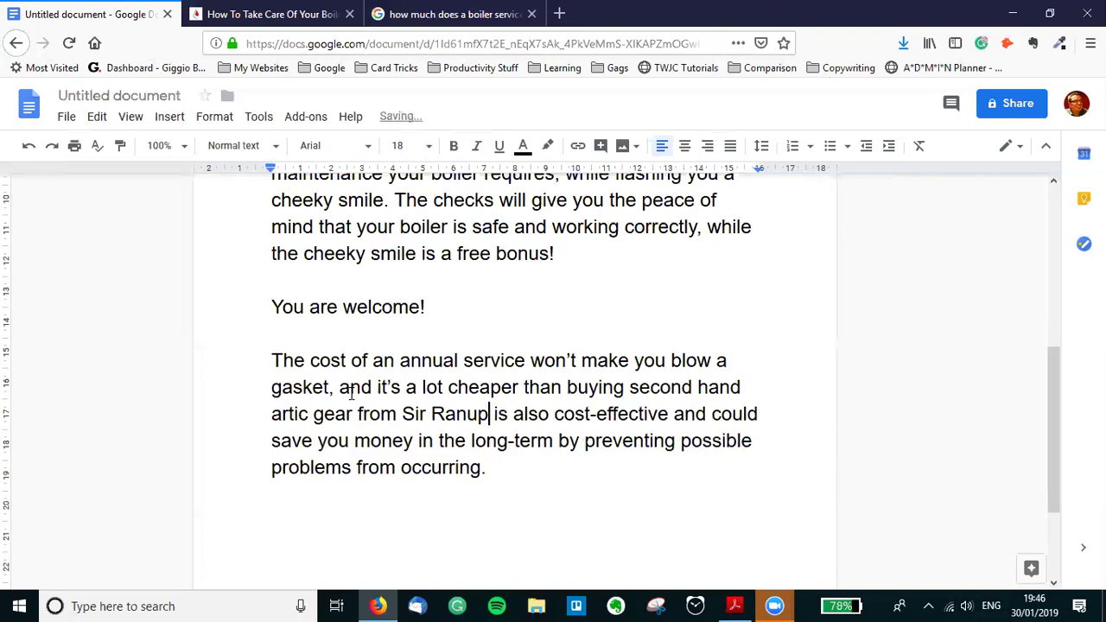
{"action": "type", "text": "lph"}
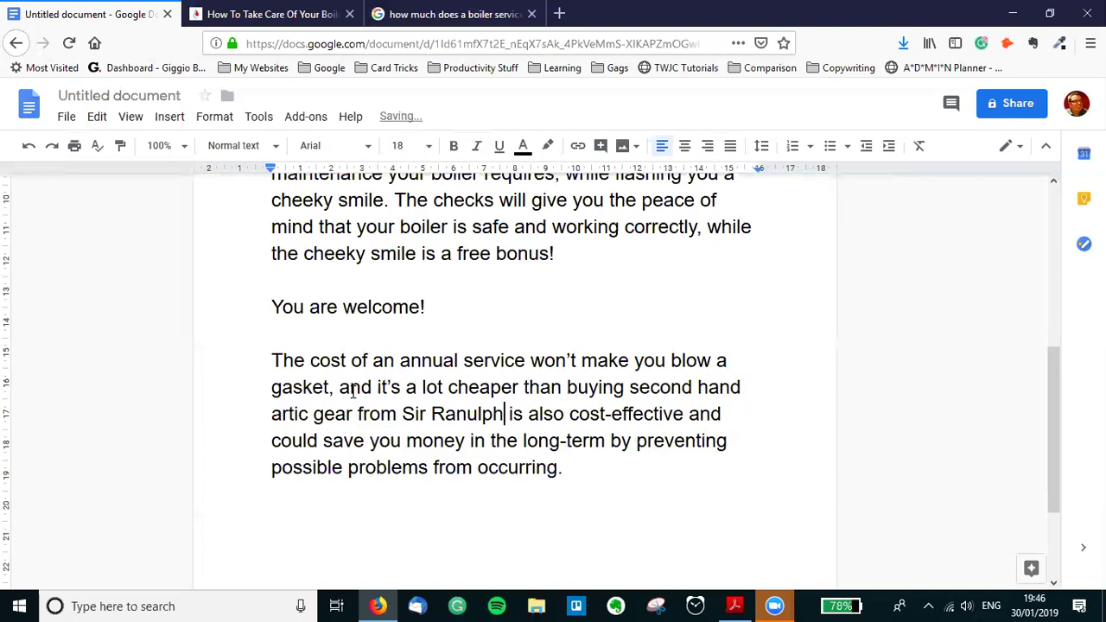
{"action": "type", "text": " Fiennes"}
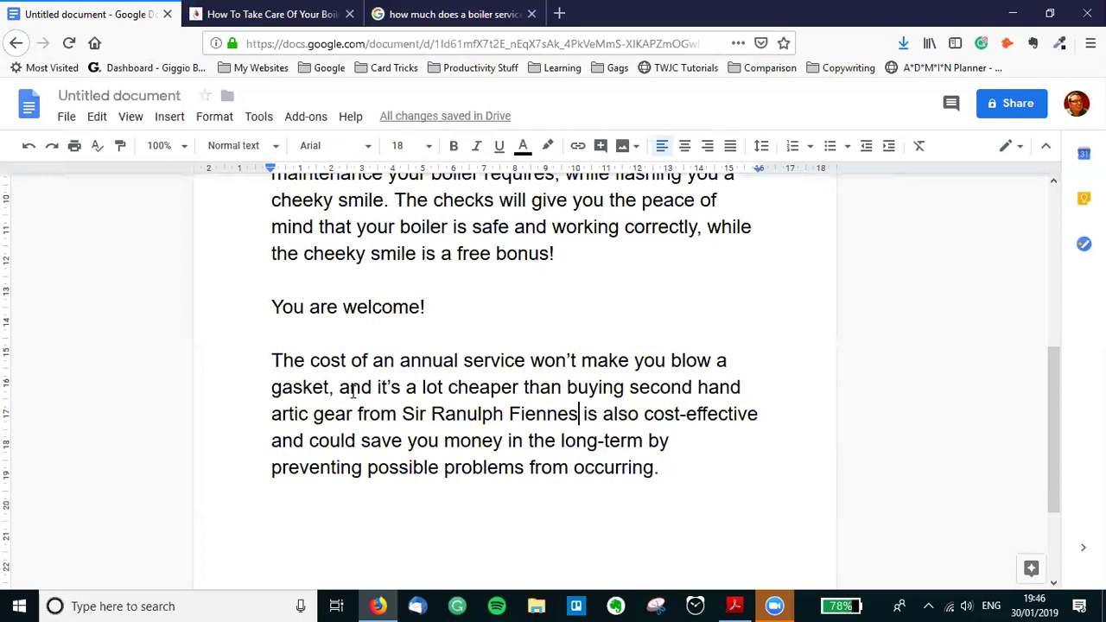
Finish the sentence after "Fiennes" with "and less painful than freezing cold showers.".
{"action": "type", "text": "and more "}
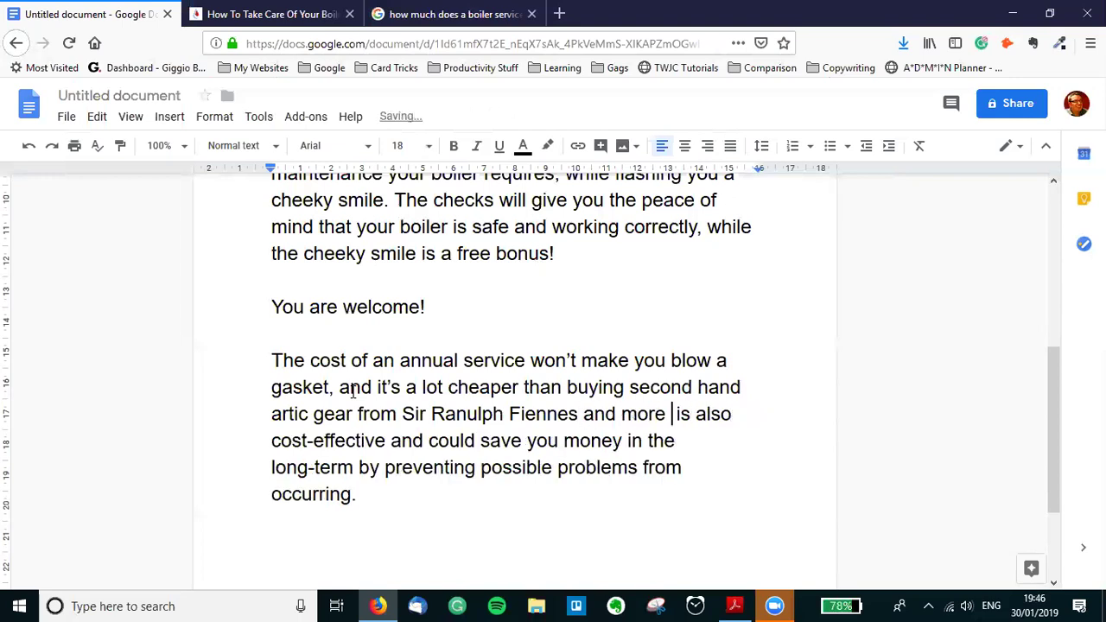
{"action": "type", "text": "fun"}
{"action": "key", "text": "BackSpace"}
{"action": "key", "text": "BackSpace"}
{"action": "key", "text": "BackSpace"}
{"action": "key", "text": "BackSpace"}
{"action": "key", "text": "BackSpace"}
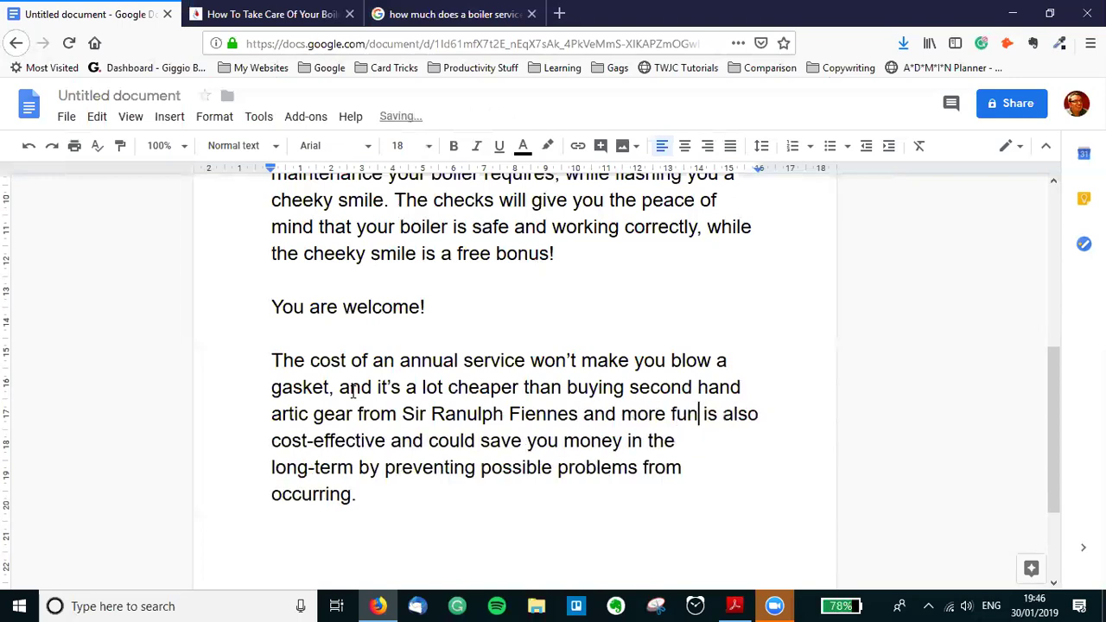
{"action": "key", "text": "BackSpace"}
{"action": "key", "text": "BackSpace"}
{"action": "key", "text": "BackSpace"}
{"action": "key", "text": "BackSpace"}
{"action": "type", "text": "less painful tha"}
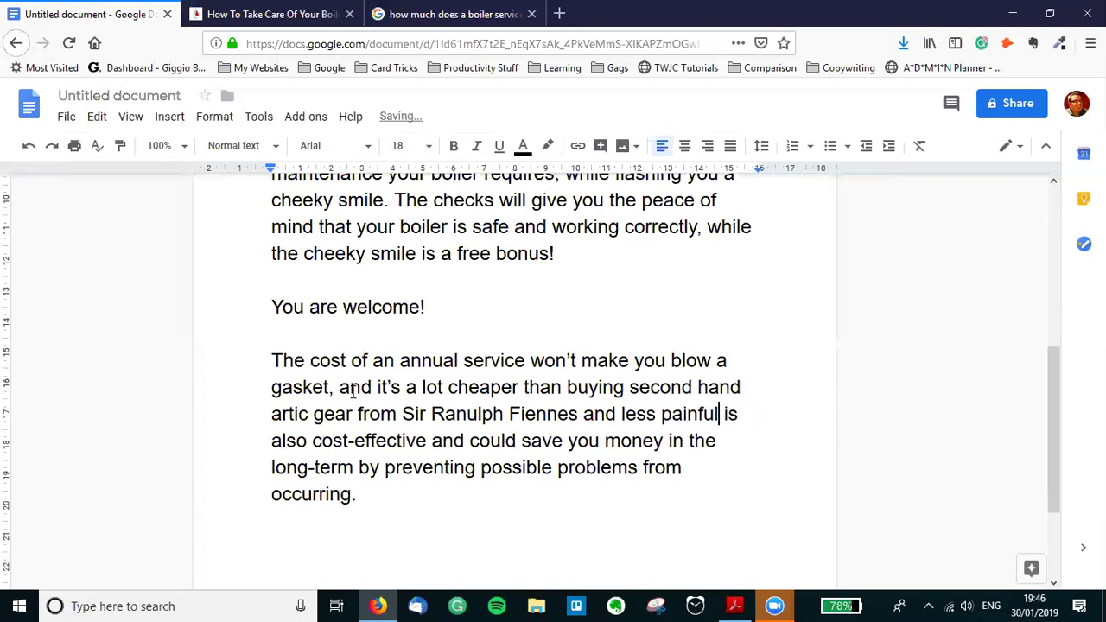
{"action": "type", "text": "n freezing is also"}
{"action": "key", "text": "BackSpace"}
{"action": "type", "text": "cold showers"}
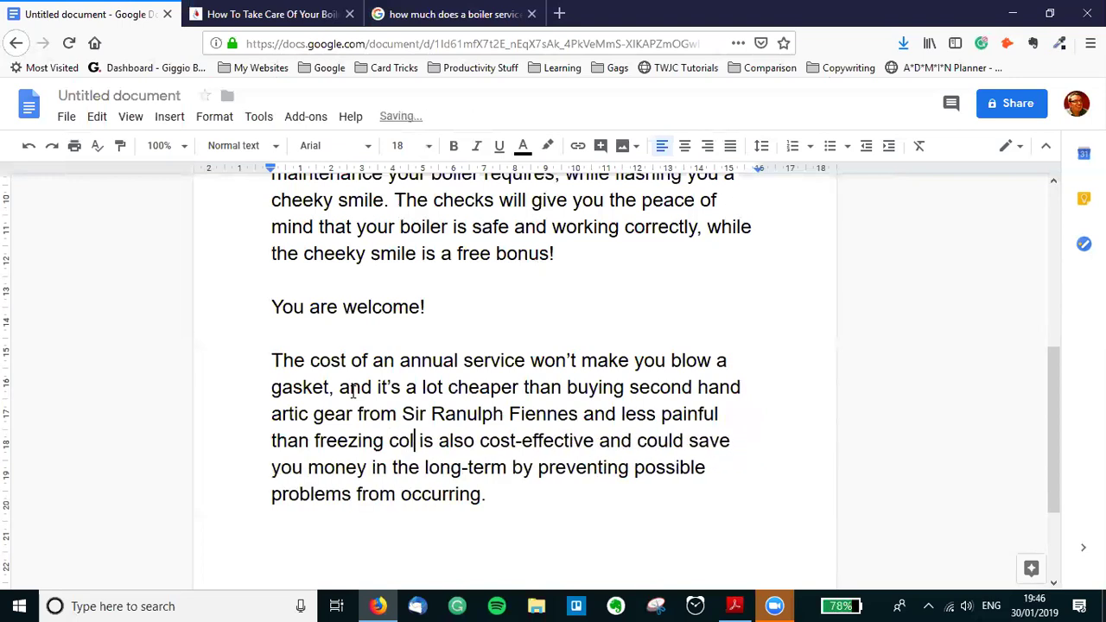
{"action": "type", "text": "."}
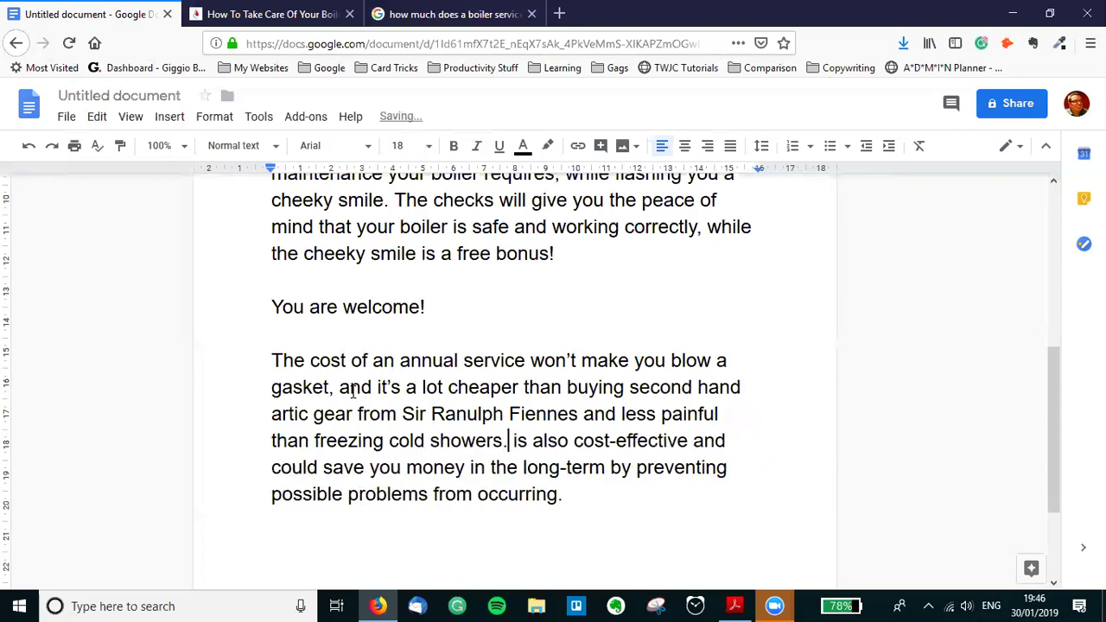
Delete the leftover original text after "cold showers.", from "is also cost-effective" to the end of the paragraph.
{"action": "key", "text": "shift+Down"}
{"action": "key", "text": "shift+Down"}
{"action": "key", "text": "shift+End"}
{"action": "key", "text": "BackSpace"}
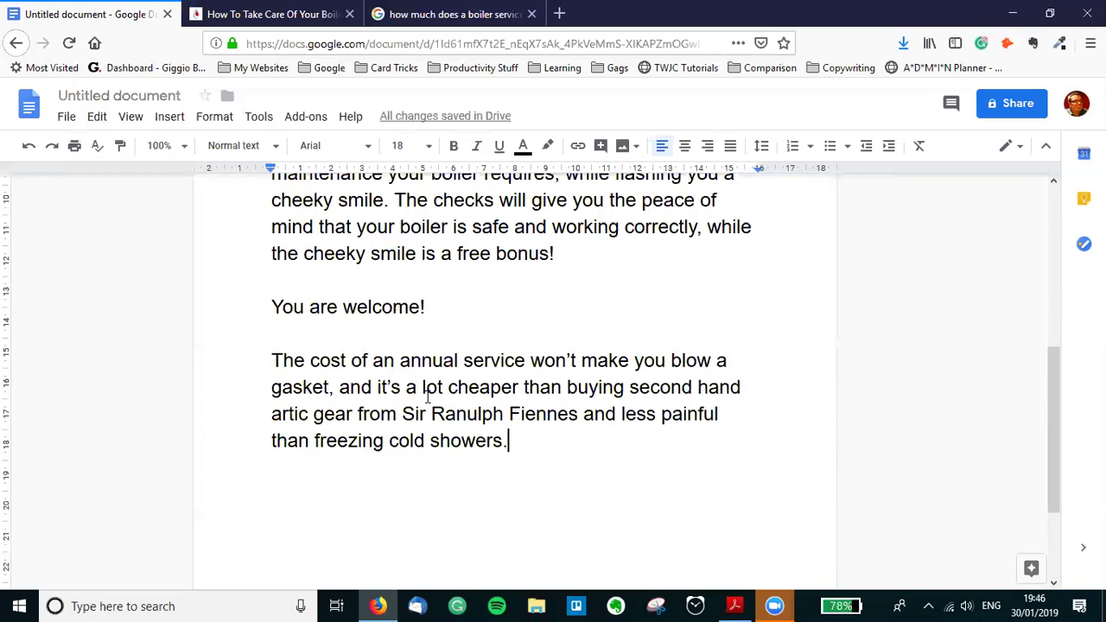
Replace the comma and "and" after "gasket" with a spaced hyphen, so it reads "gasket - it's".
{"action": "left_click_drag", "start_coordinate": [382, 388], "coordinate": [332, 386]}
{"action": "type", "text": "- "}
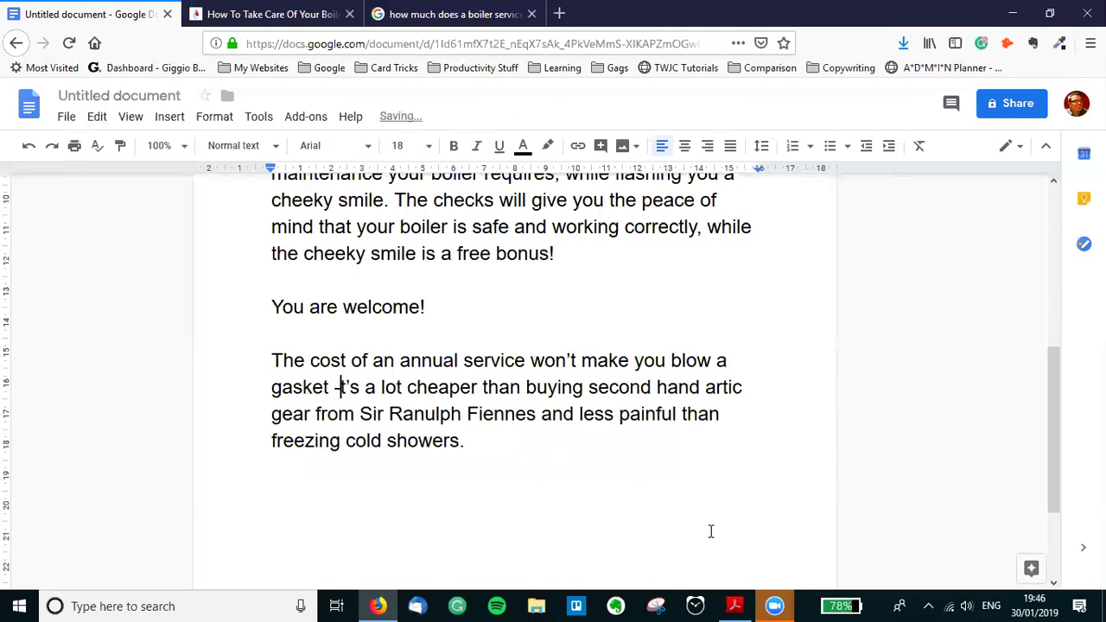
{"action": "type", "text": "i"}
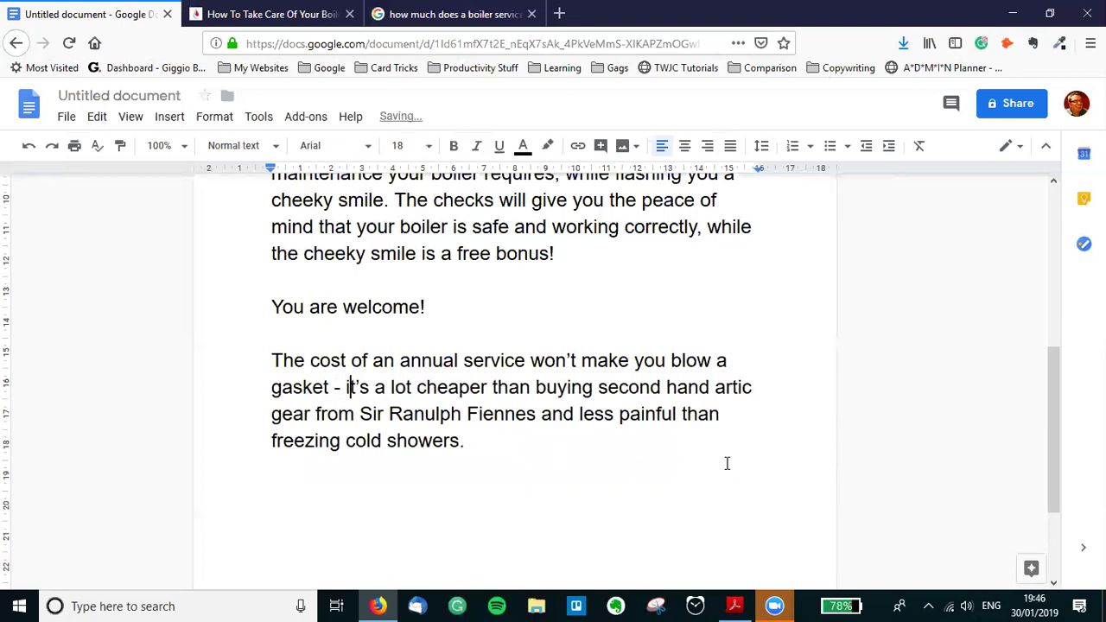
Insert the stretched word "faaaaaaar" before "less painful" in the last paragraph.
{"action": "left_click", "coordinate": [580, 418]}
{"action": "type", "text": "far"}
{"action": "key", "text": "BackSpace"}
{"action": "key", "text": "BackSpace"}
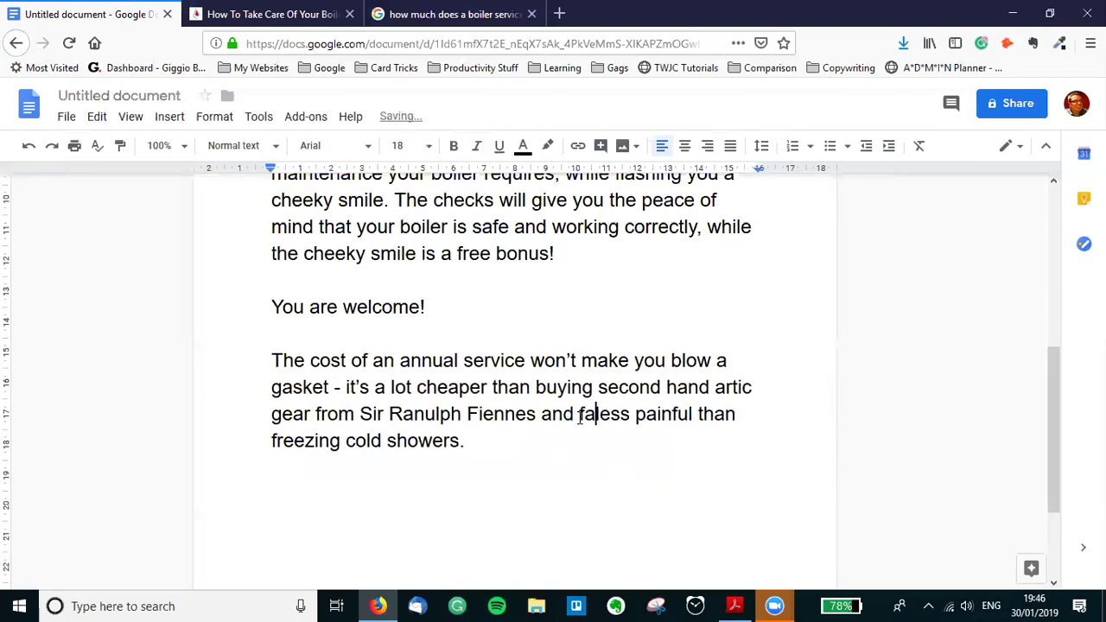
{"action": "type", "text": "aaaaaar less painful t"}
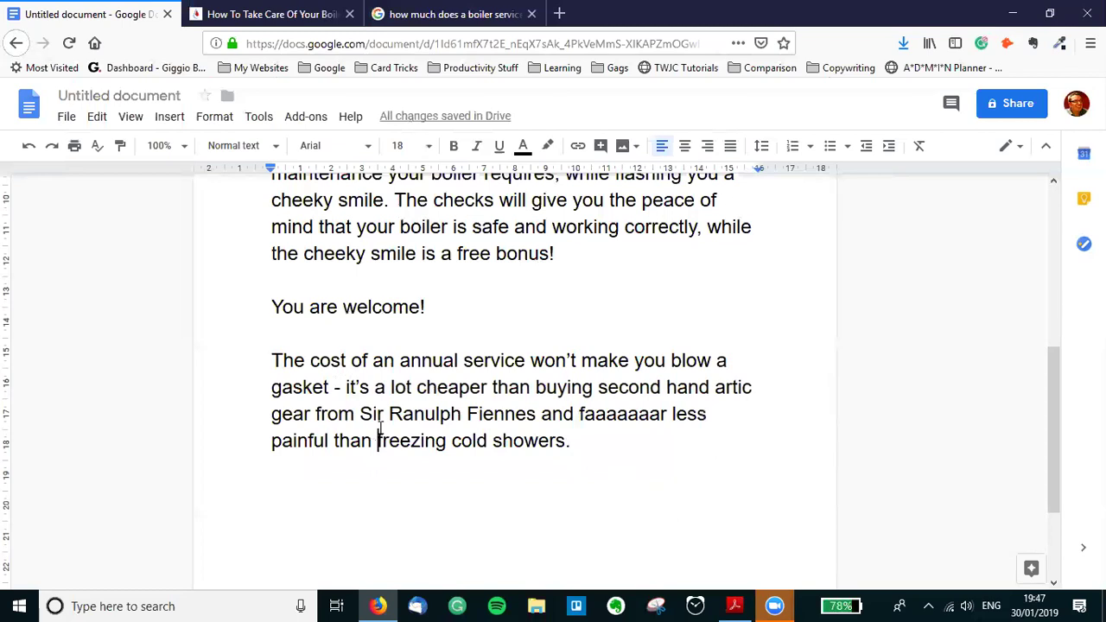
Insert "having to endure" before "freezing cold showers" and review the rewritten copy.
{"action": "type", "text": "han having to endure"}
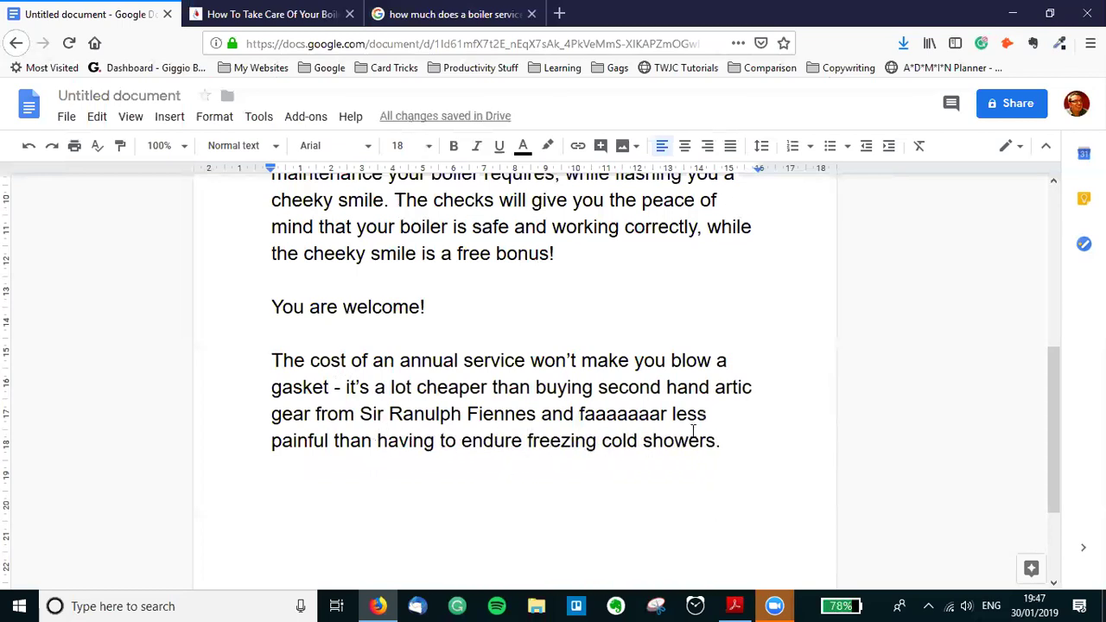
{"action": "scroll", "coordinate": [693, 429], "scroll_direction": "up", "scroll_amount": 5}
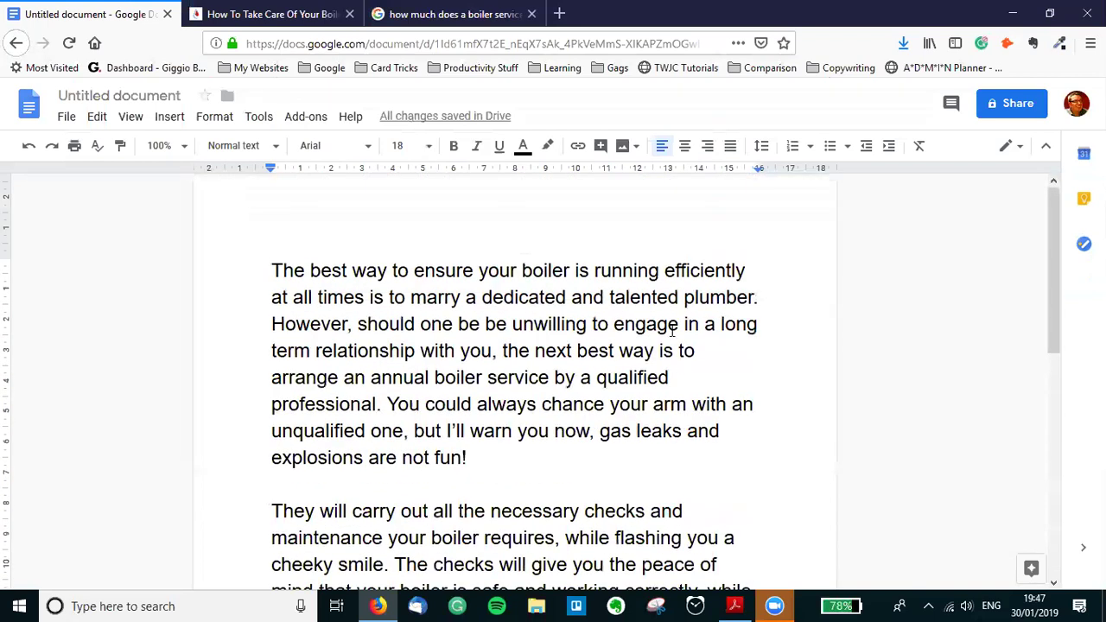
{"action": "scroll", "coordinate": [587, 356], "scroll_direction": "down", "scroll_amount": 6}
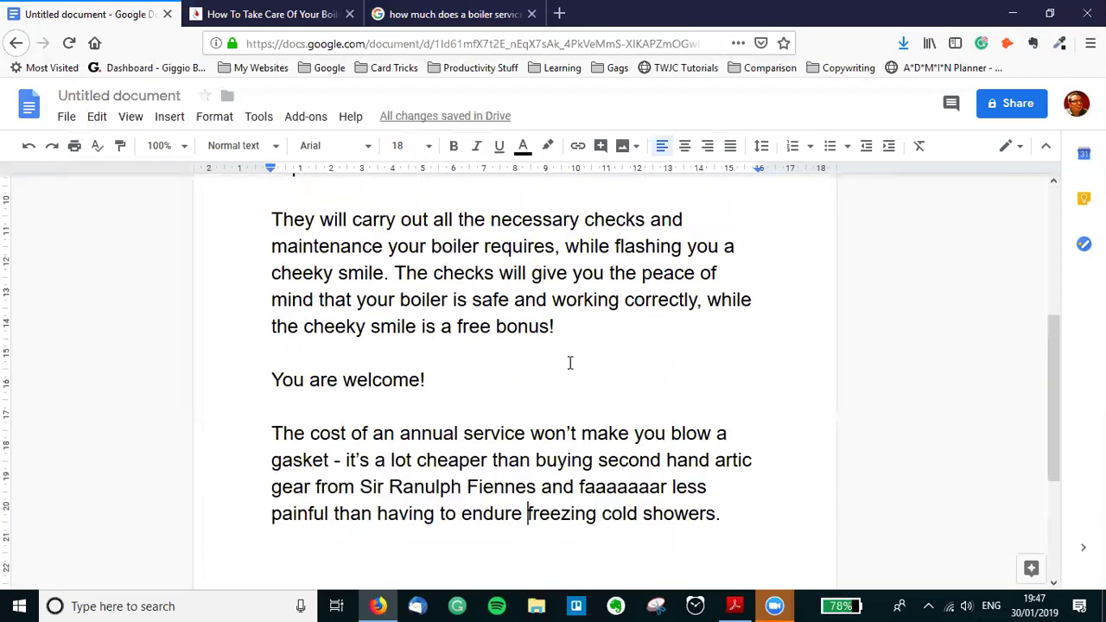
Compare with the original annual boiler servicing paragraph on the plumber's blog, highlighting it in full, and return to the rewritten document.
{"action": "scroll", "coordinate": [571, 361], "scroll_direction": "up", "scroll_amount": 4}
{"action": "left_click", "coordinate": [199, 10]}
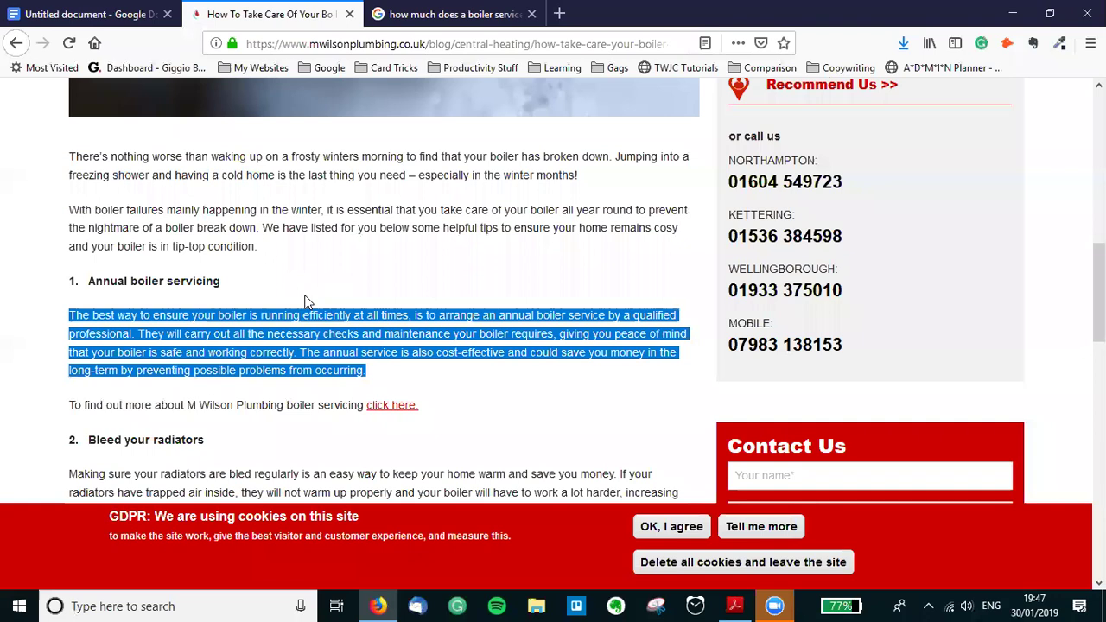
{"action": "left_click", "coordinate": [256, 367]}
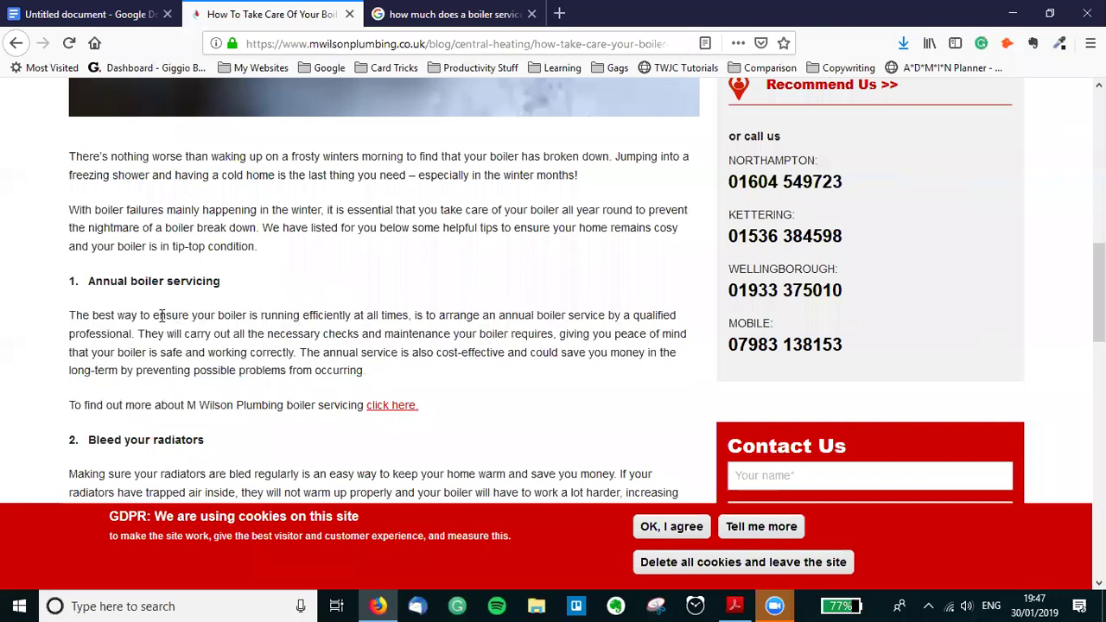
{"action": "left_click_drag", "start_coordinate": [361, 368], "coordinate": [74, 317]}
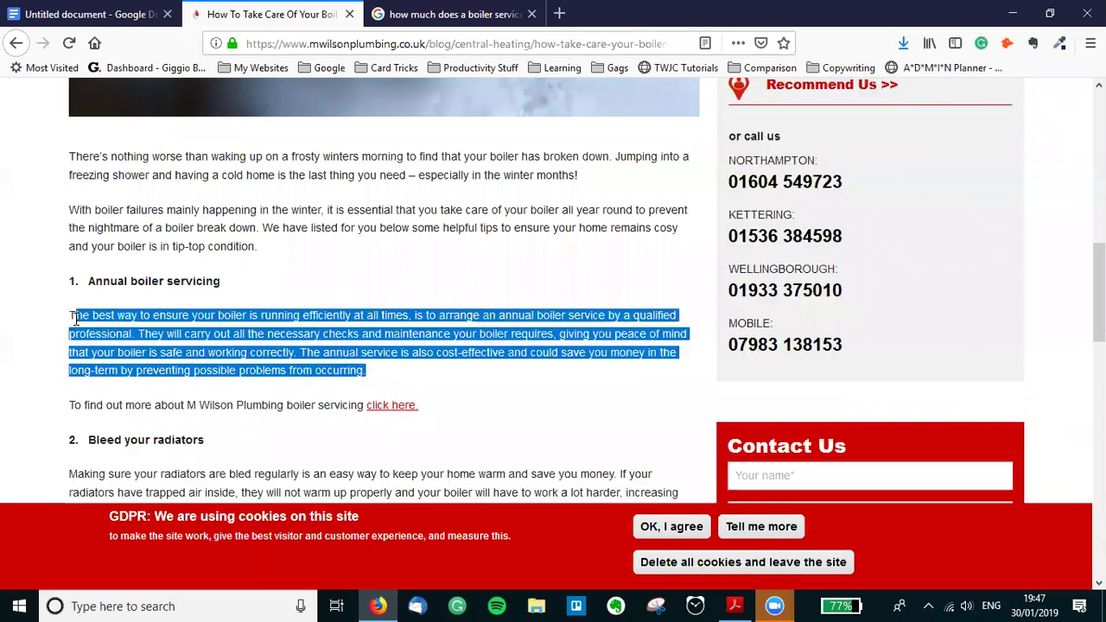
{"action": "left_click", "coordinate": [95, 14]}
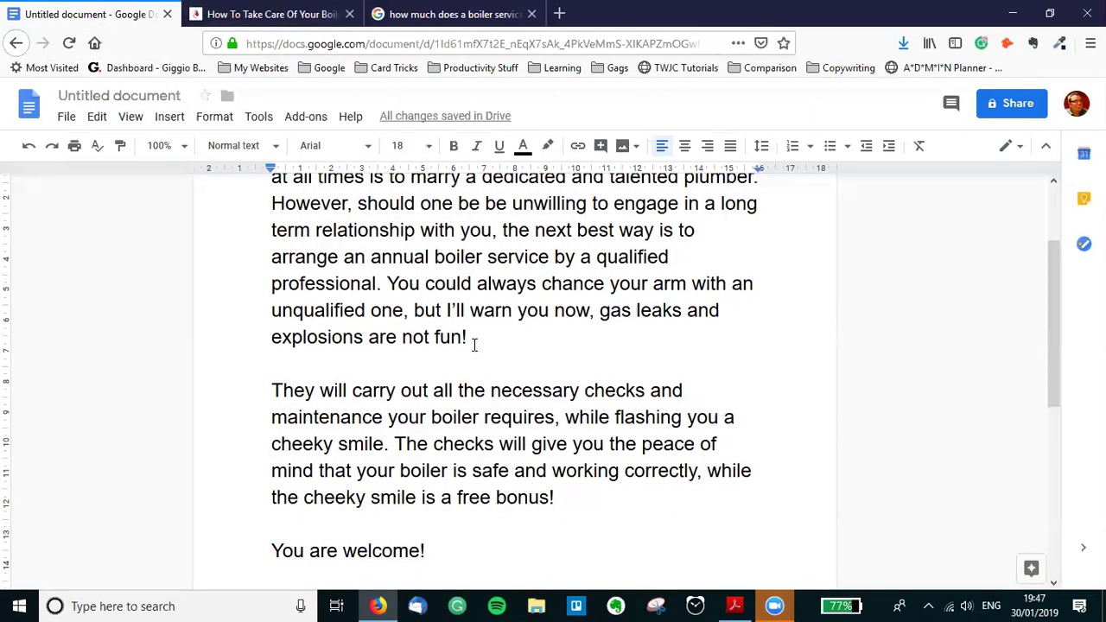
Proofread the rewritten copy from the beginning and replace the final full stop after "freezing cold showers" with an exclamation mark.
{"action": "scroll", "coordinate": [475, 343], "scroll_direction": "up", "scroll_amount": 3}
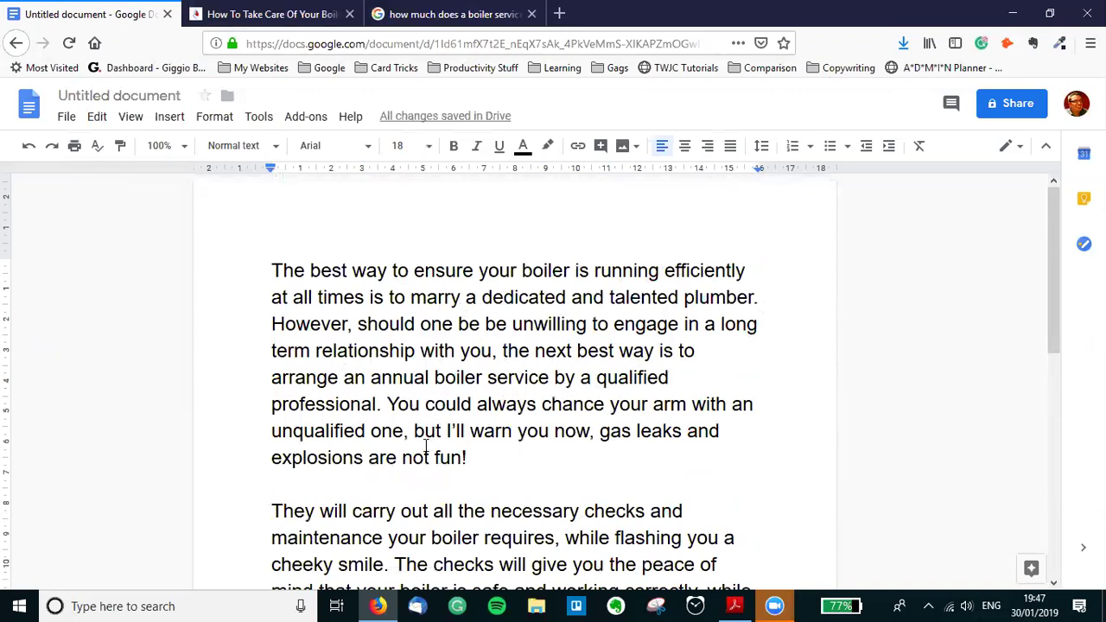
{"action": "scroll", "coordinate": [631, 449], "scroll_direction": "down", "scroll_amount": 1}
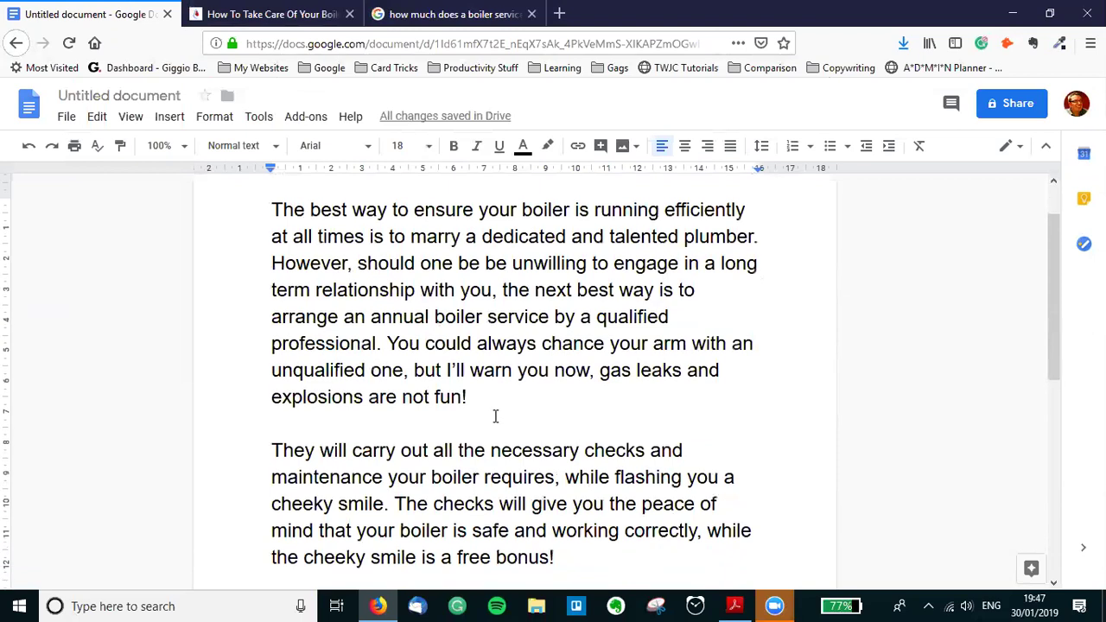
{"action": "scroll", "coordinate": [483, 405], "scroll_direction": "down", "scroll_amount": 2}
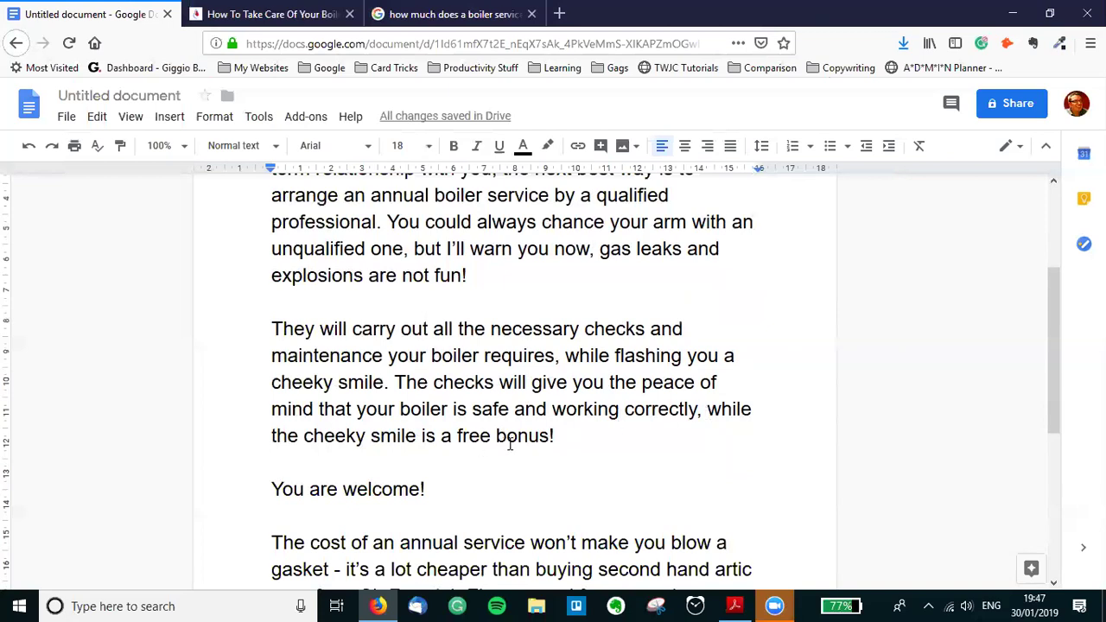
{"action": "scroll", "coordinate": [425, 489], "scroll_direction": "down", "scroll_amount": 4}
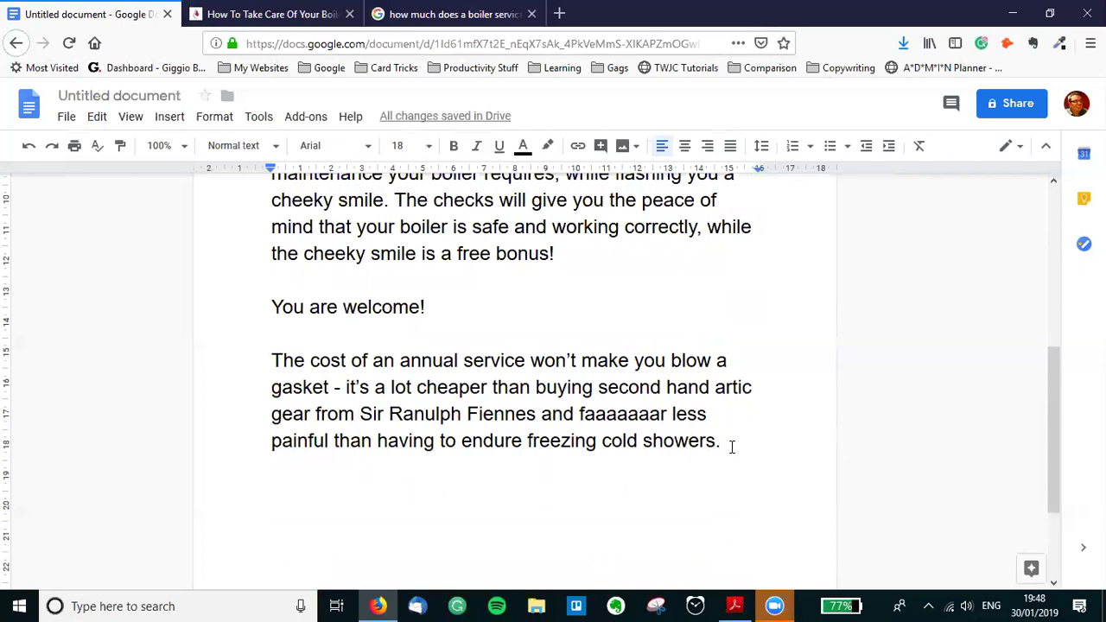
{"action": "key", "text": "BackSpace"}
{"action": "type", "text": "!"}
{"action": "double_click", "coordinate": [742, 446]}
Review the second paragraph's wording, highlighting "cheeky smile", "a free bonus" and the opening clause about necessary checks and maintenance.
{"action": "scroll", "coordinate": [731, 439], "scroll_direction": "up", "scroll_amount": 6}
{"action": "scroll", "coordinate": [636, 432], "scroll_direction": "down", "scroll_amount": 2}
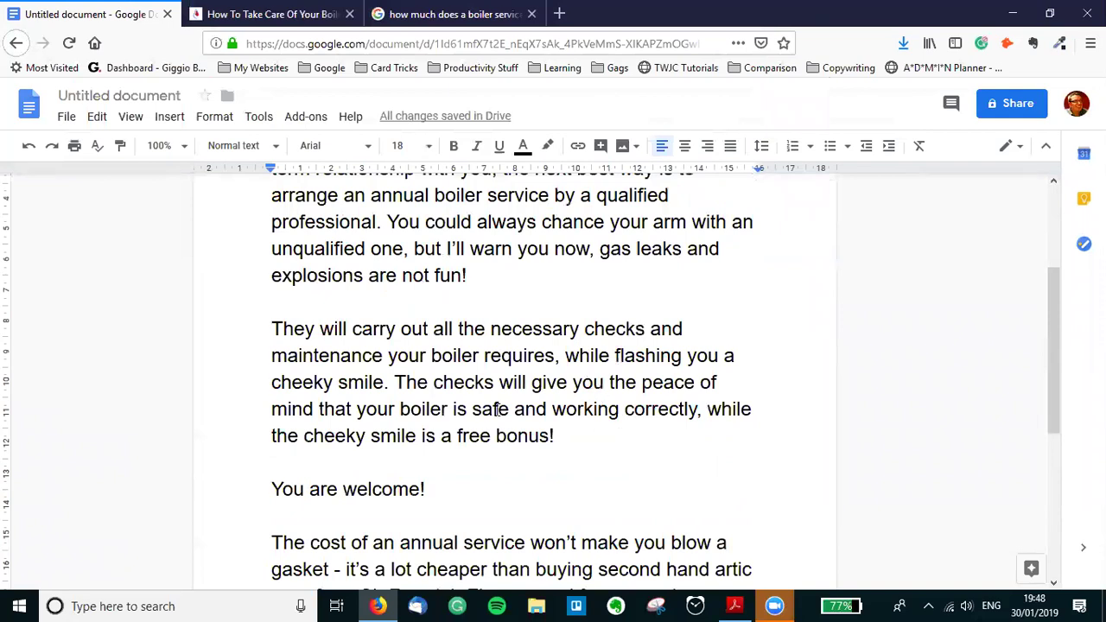
{"action": "left_click_drag", "start_coordinate": [274, 383], "coordinate": [386, 386]}
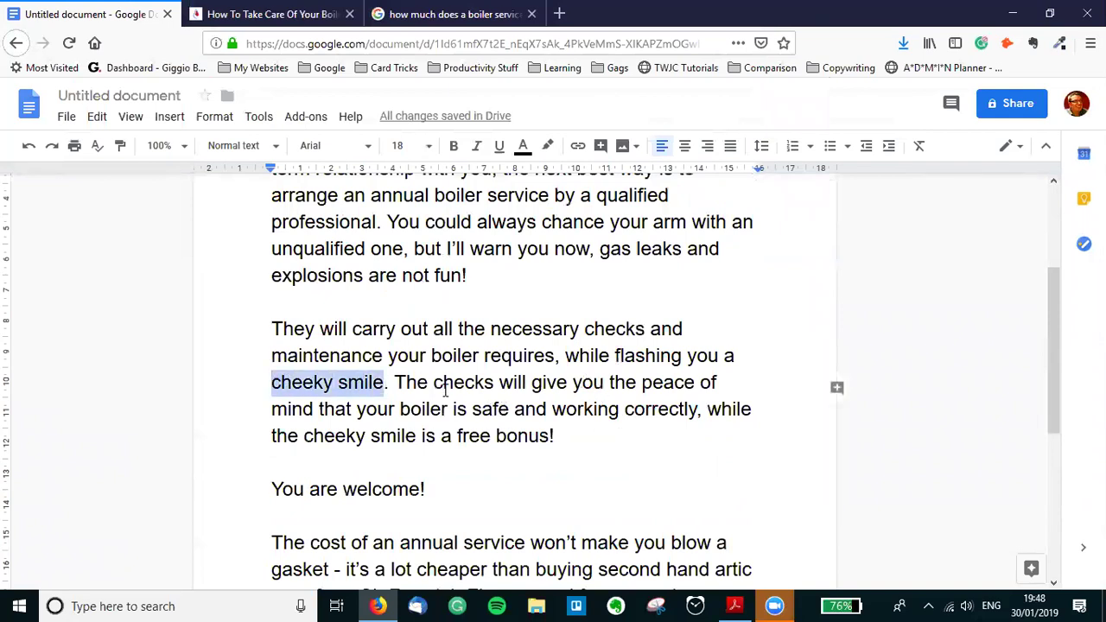
{"action": "scroll", "coordinate": [432, 390], "scroll_direction": "down", "scroll_amount": 3}
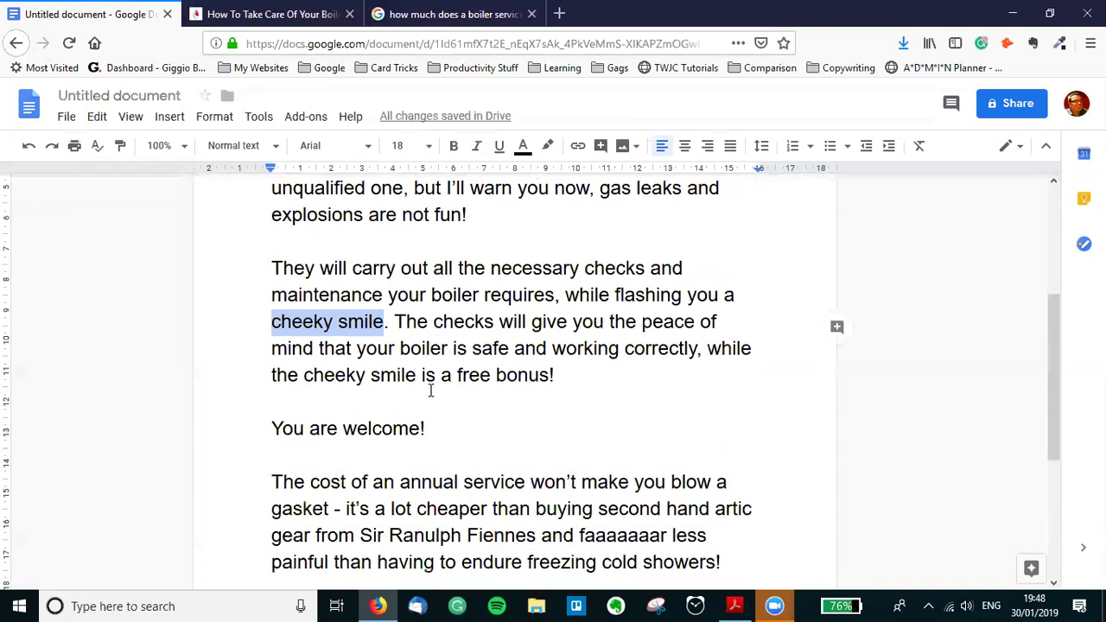
{"action": "left_click_drag", "start_coordinate": [439, 316], "coordinate": [550, 321]}
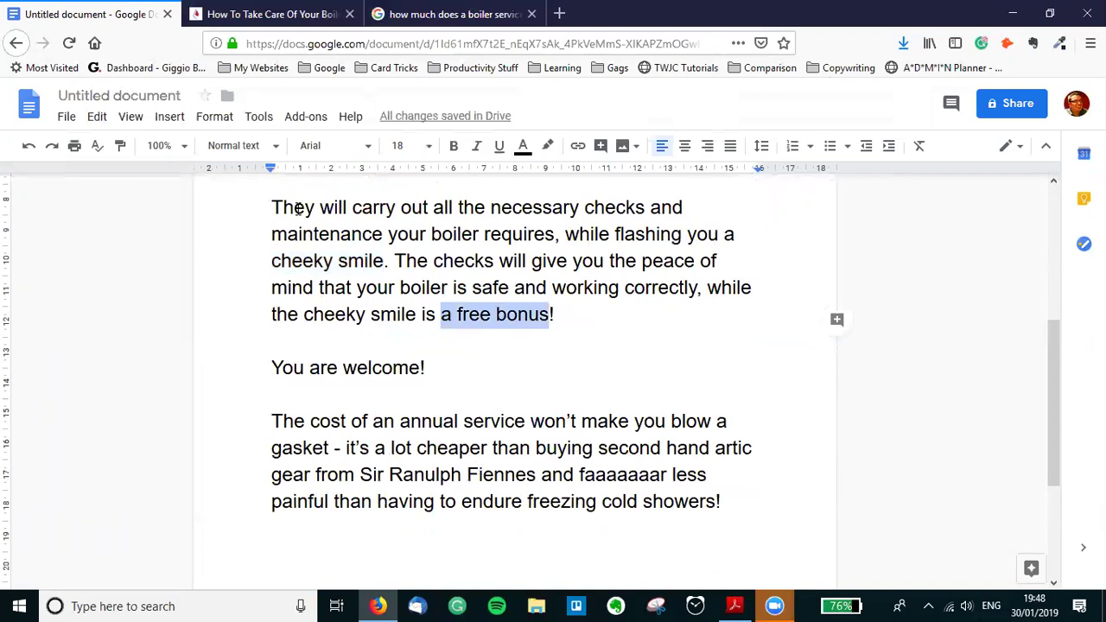
{"action": "left_click_drag", "start_coordinate": [273, 201], "coordinate": [554, 247]}
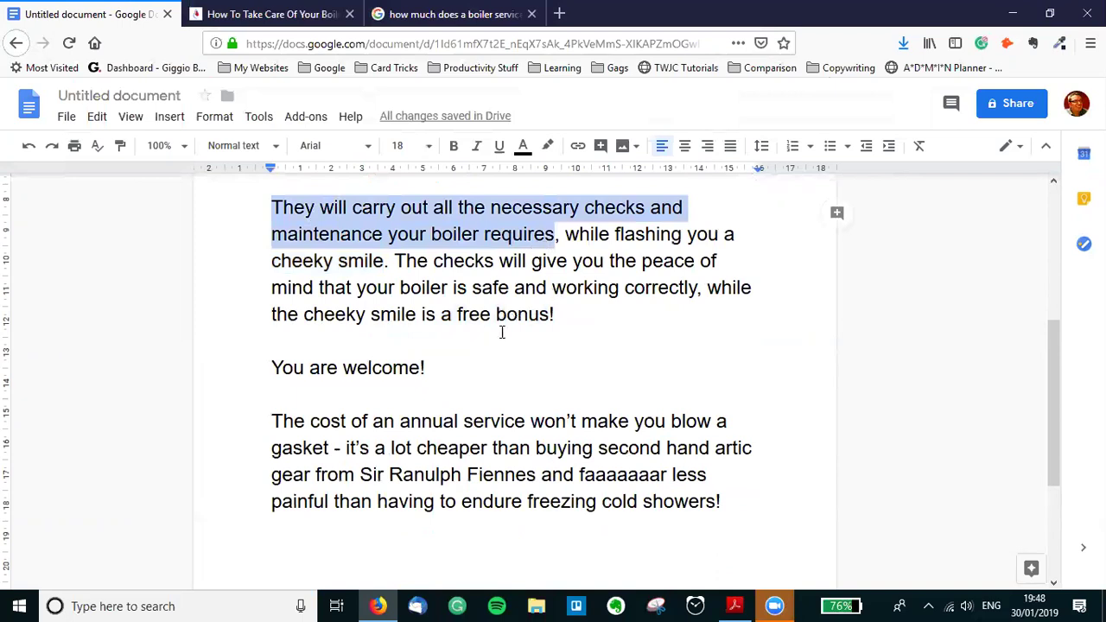
Review the last paragraph's joke by highlighting the comparison with buying second hand artic gear from Sir Ranulph Fiennes.
{"action": "scroll", "coordinate": [519, 329], "scroll_direction": "down", "scroll_amount": 3}
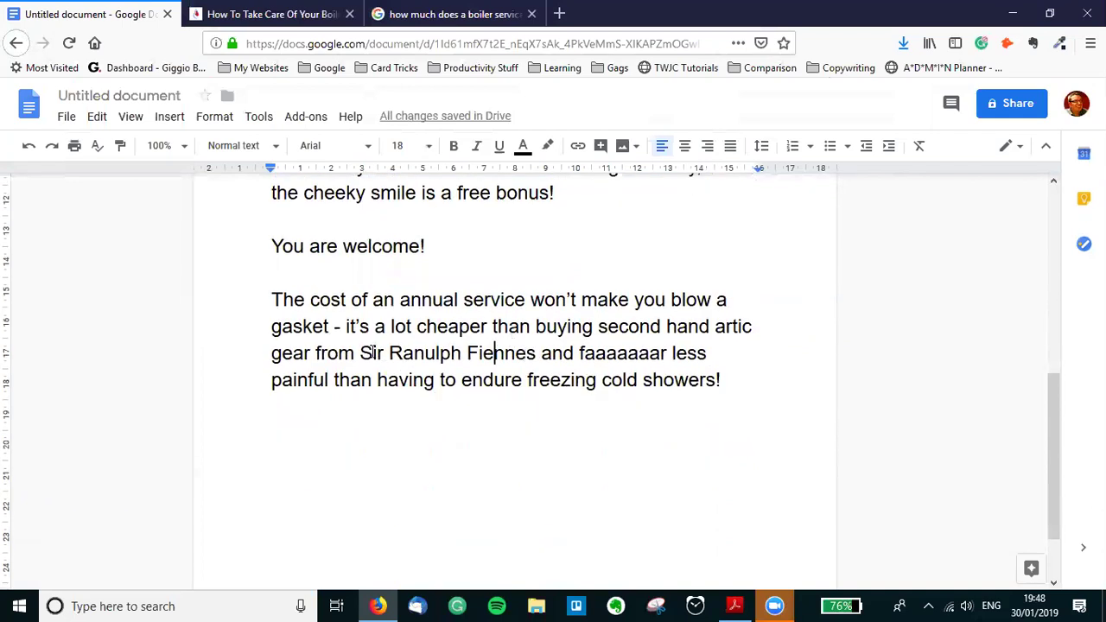
{"action": "left_click_drag", "start_coordinate": [355, 326], "coordinate": [537, 353]}
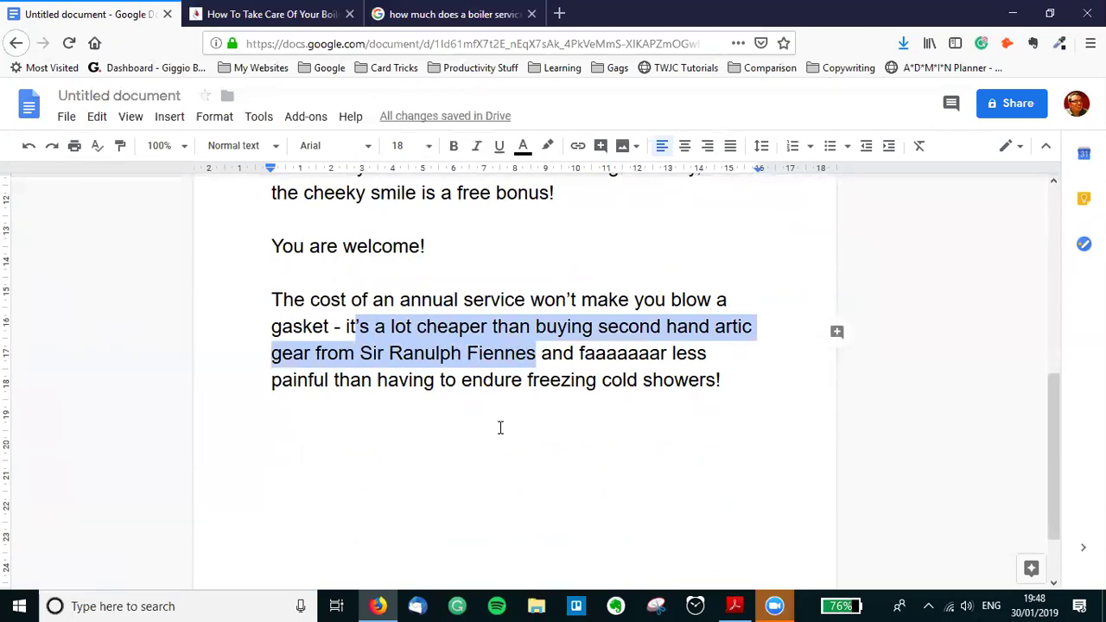
{"action": "left_click", "coordinate": [537, 366]}
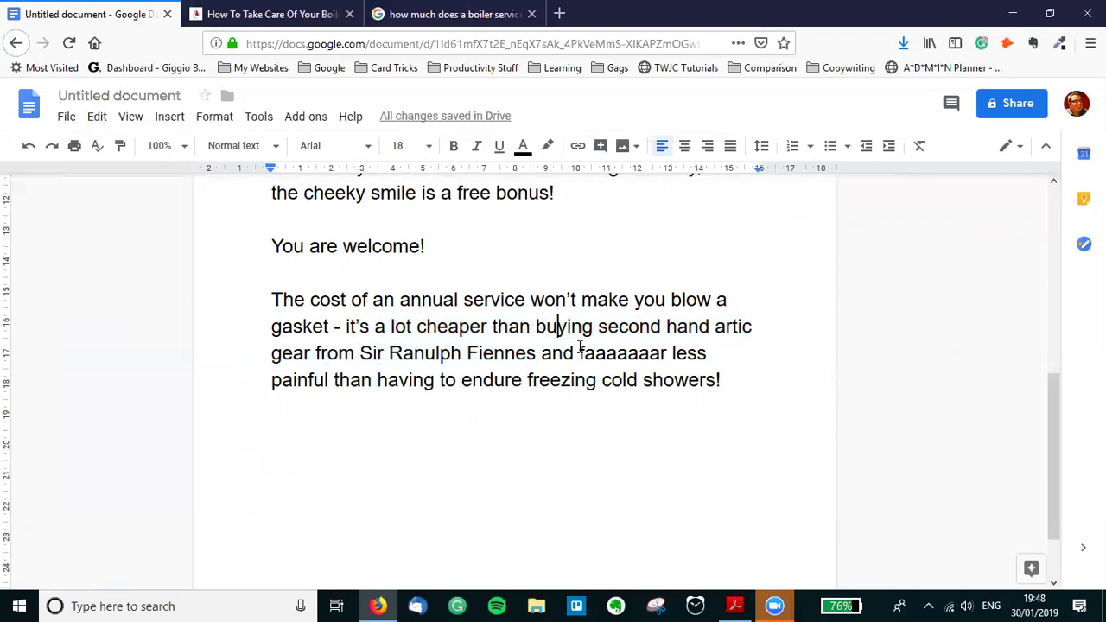
Select the entire rewritten copy, from "The best way" through "freezing cold showers!".
{"action": "left_click", "coordinate": [720, 380]}
{"action": "scroll", "coordinate": [726, 376], "scroll_direction": "up", "scroll_amount": 5}
{"action": "scroll", "coordinate": [712, 365], "scroll_direction": "down", "scroll_amount": 1}
{"action": "left_click_drag", "start_coordinate": [272, 210], "coordinate": [511, 568]}
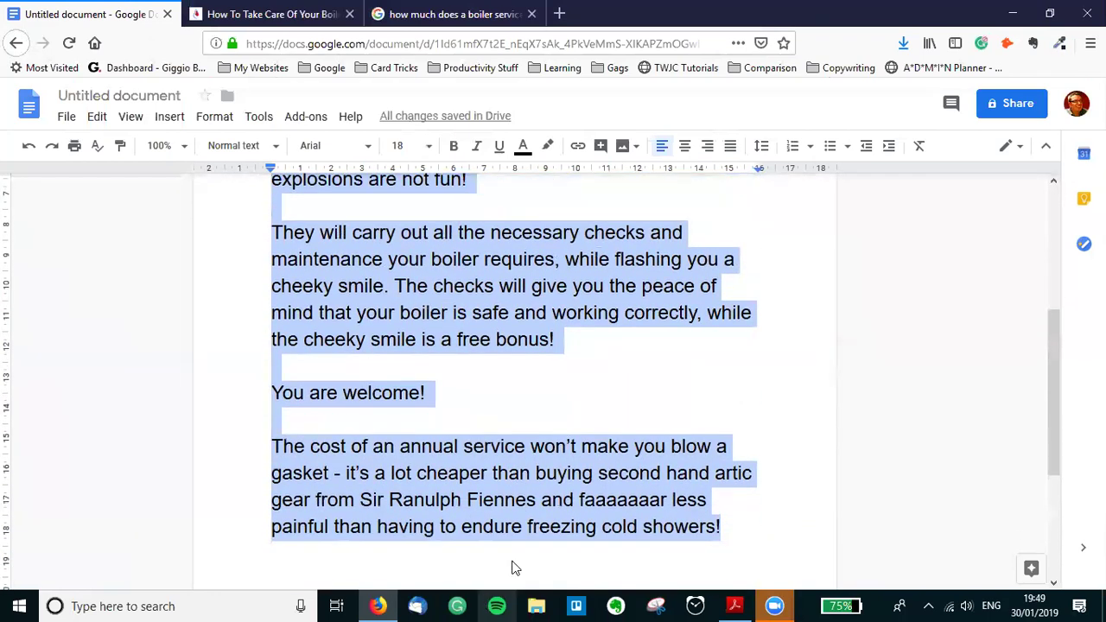